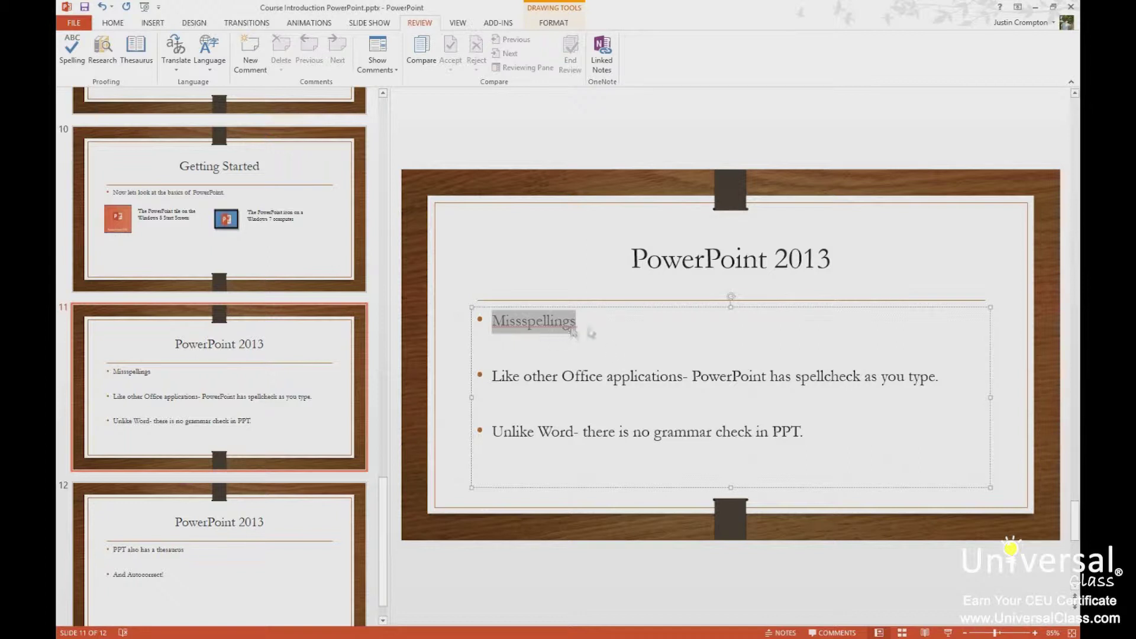
Step: View the right-click spelling suggestions for Missspellings on slide 11 without applying one
{"action": "left_click", "coordinate": [588, 329]}
{"action": "right_click", "coordinate": [546, 326]}
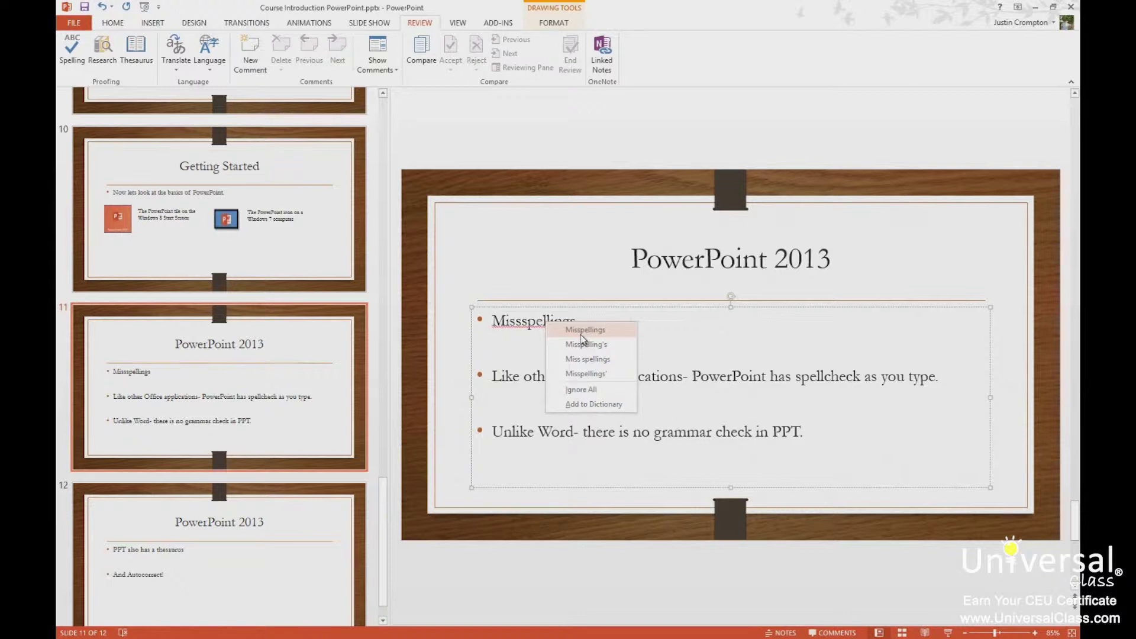
{"action": "key", "text": "Escape"}
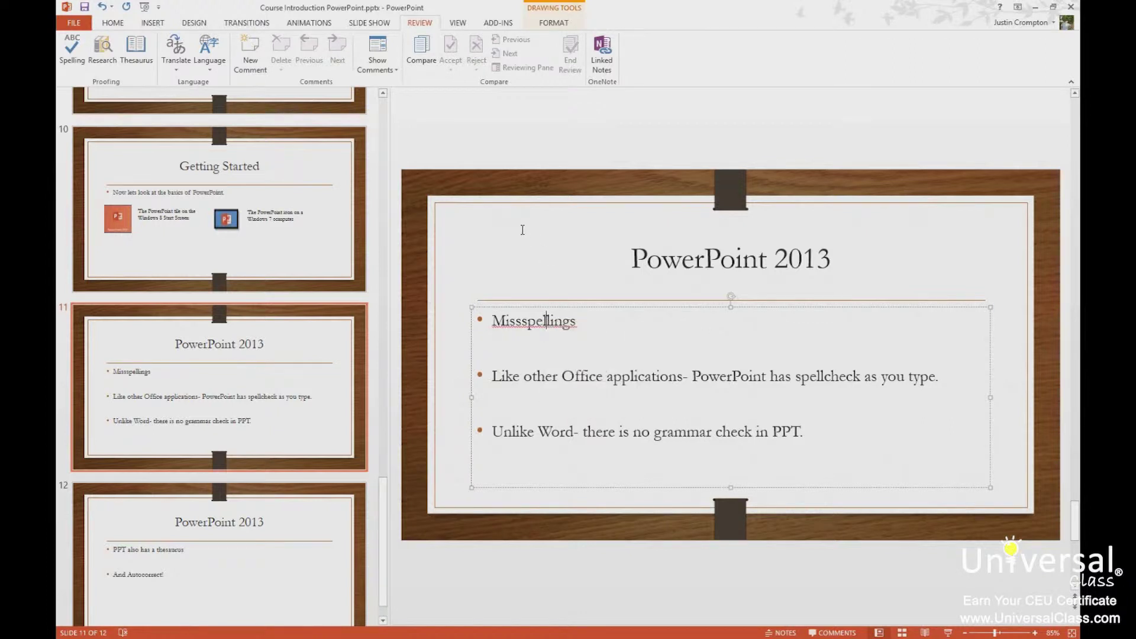
Step: Run Spelling from Review, change Missspellings to Misspellings, and acknowledge completion
{"action": "left_click", "coordinate": [72, 52]}
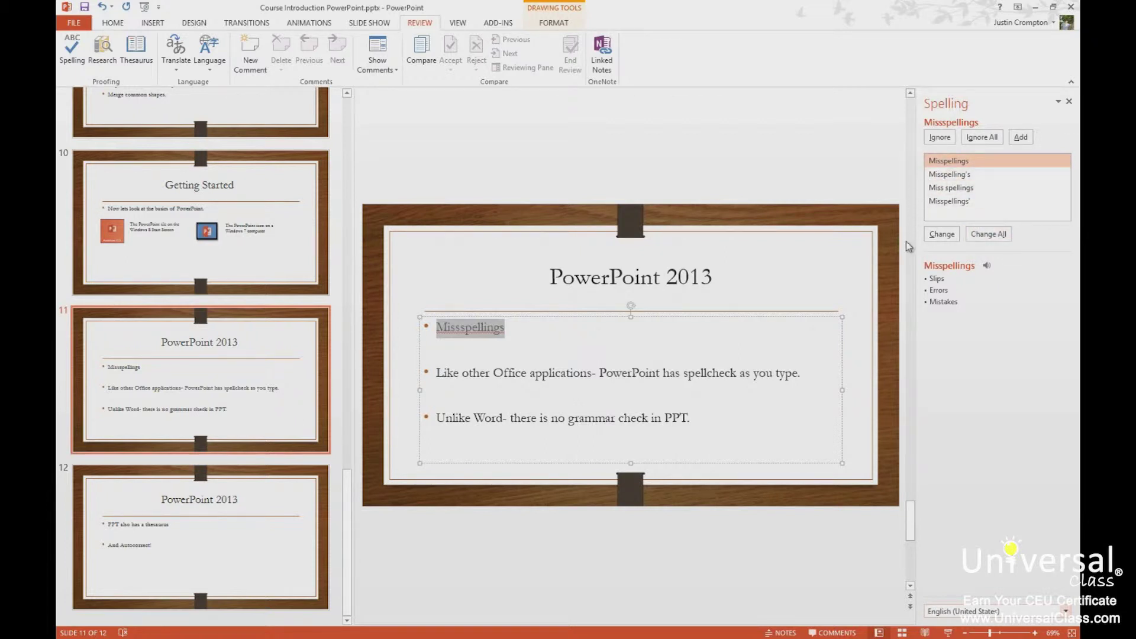
{"action": "left_click", "coordinate": [941, 234]}
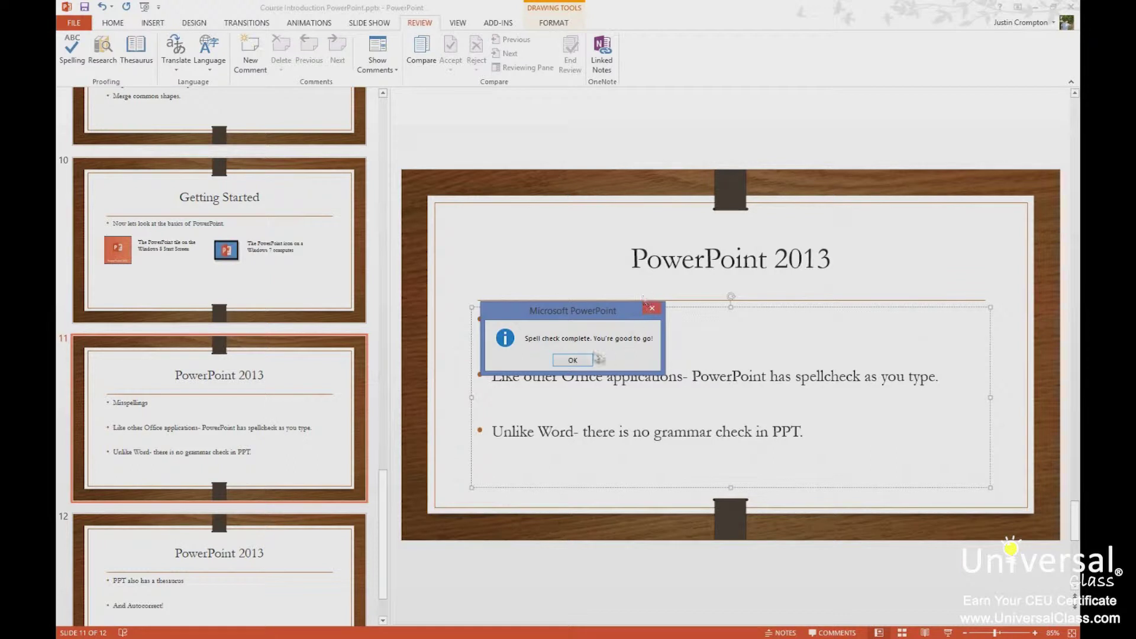
{"action": "left_click", "coordinate": [572, 361]}
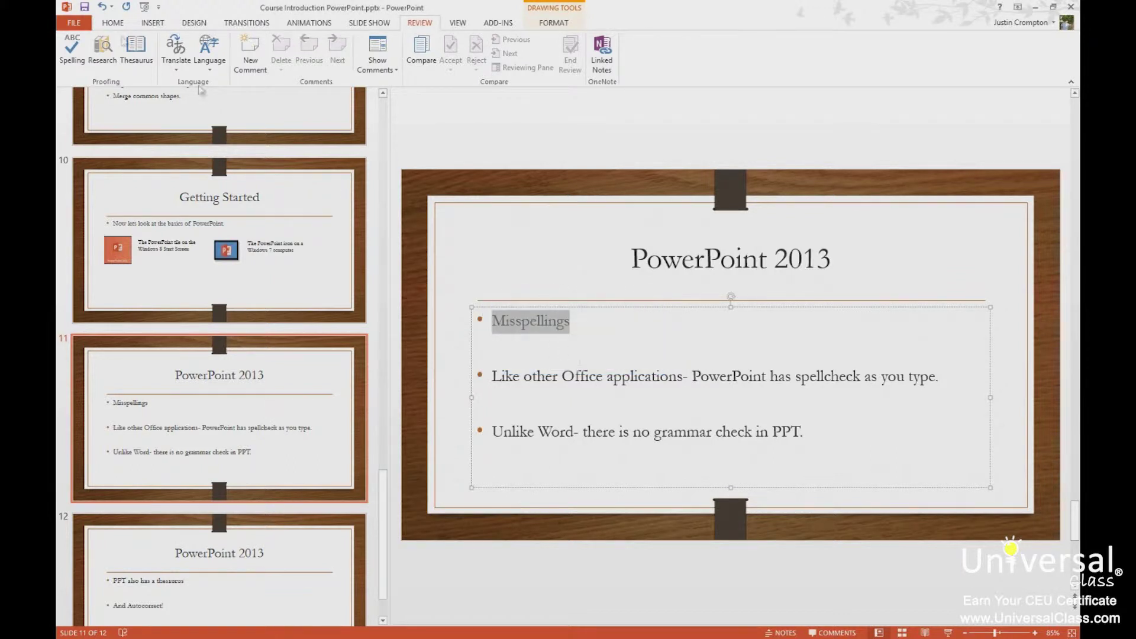
Step: Undo the correction to restore Missspellings, rerun spell check, keeping English (United States) as dictionary
{"action": "left_click", "coordinate": [100, 8]}
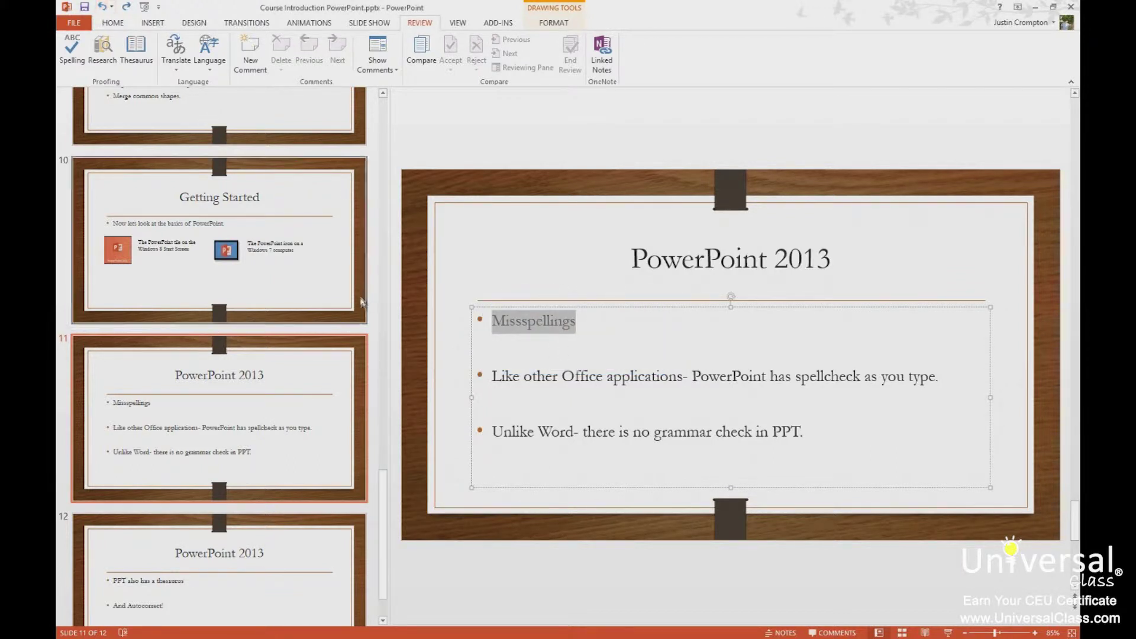
{"action": "left_click", "coordinate": [593, 343]}
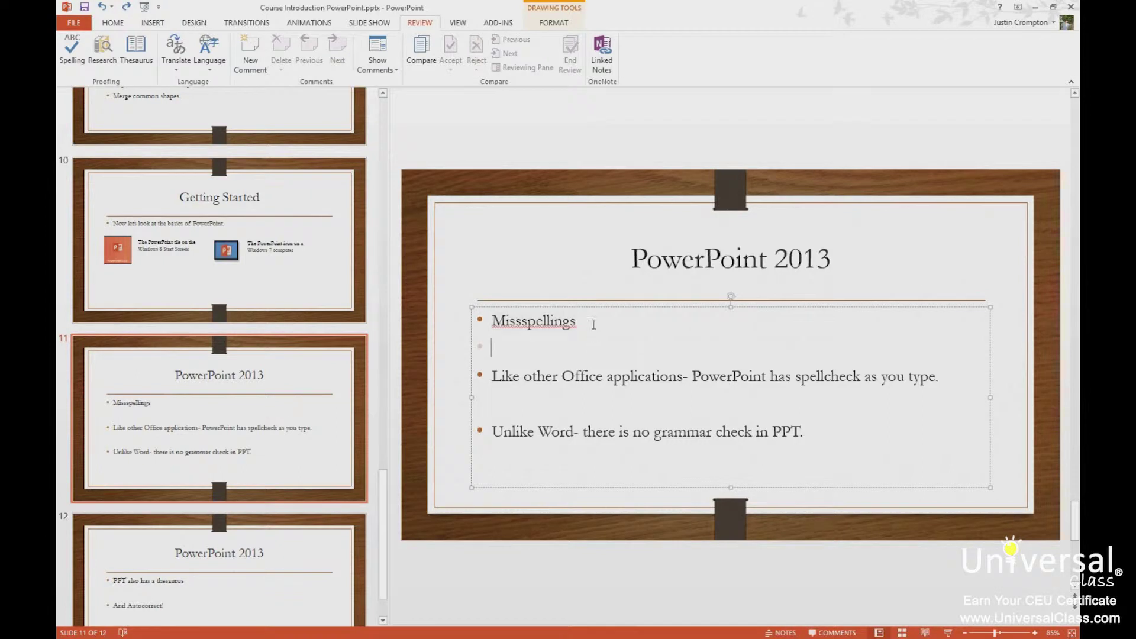
{"action": "left_click", "coordinate": [72, 54]}
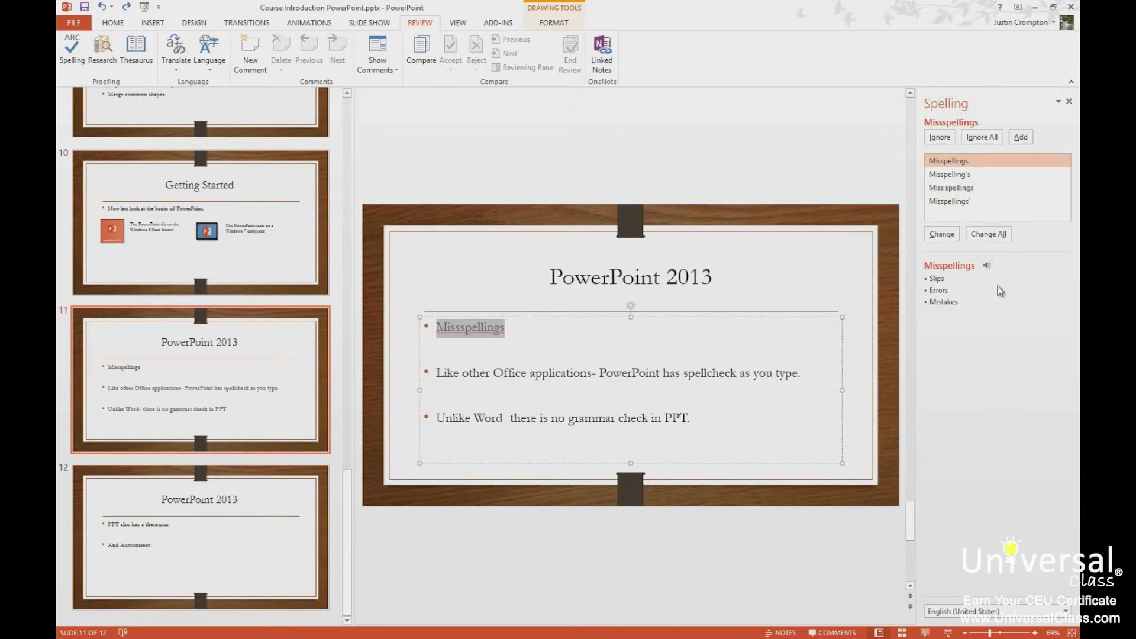
{"action": "left_click", "coordinate": [1065, 611]}
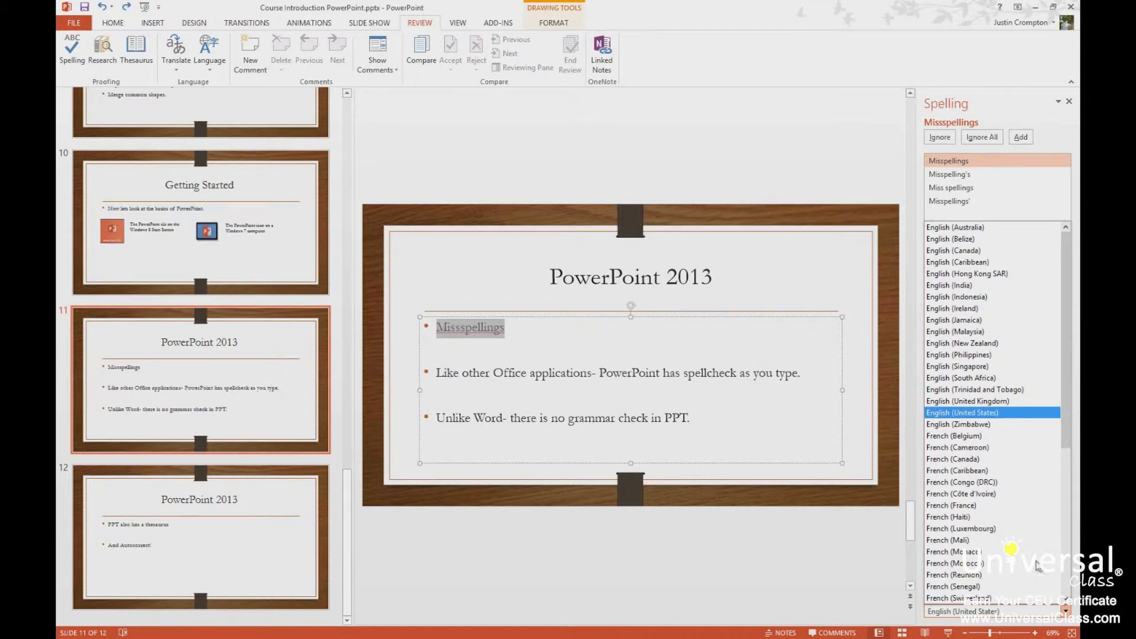
{"action": "left_click", "coordinate": [796, 173]}
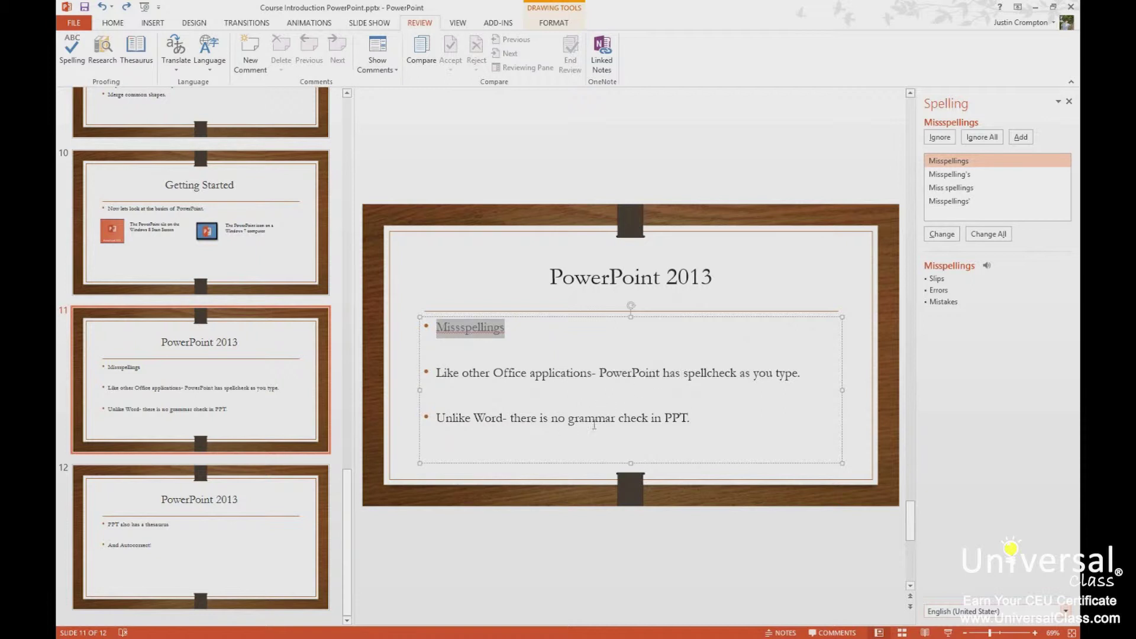
Step: Look up synonyms of 'check', then 'form', keeping English (United States), and close the Thesaurus
{"action": "left_click_drag", "start_coordinate": [623, 419], "coordinate": [645, 422]}
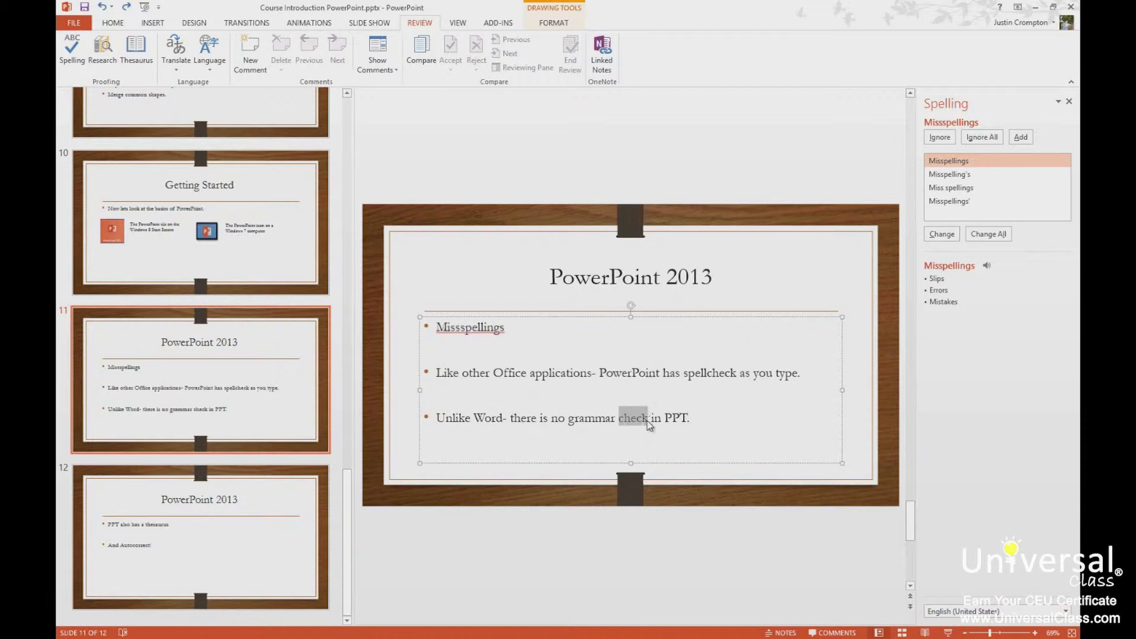
{"action": "left_click", "coordinate": [148, 47]}
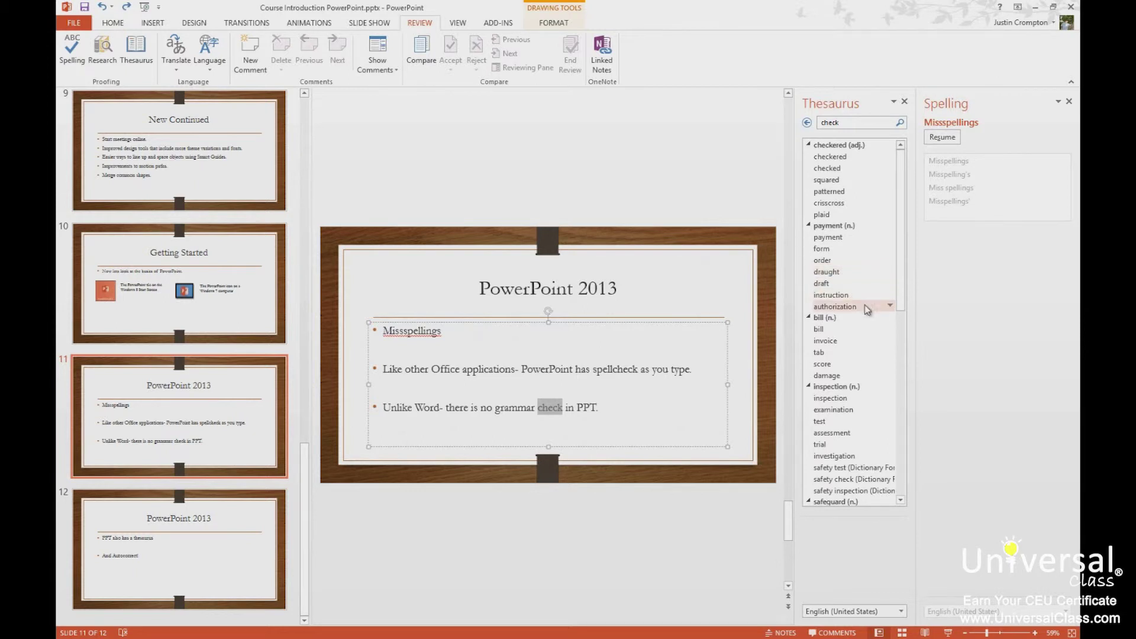
{"action": "left_click", "coordinate": [834, 253]}
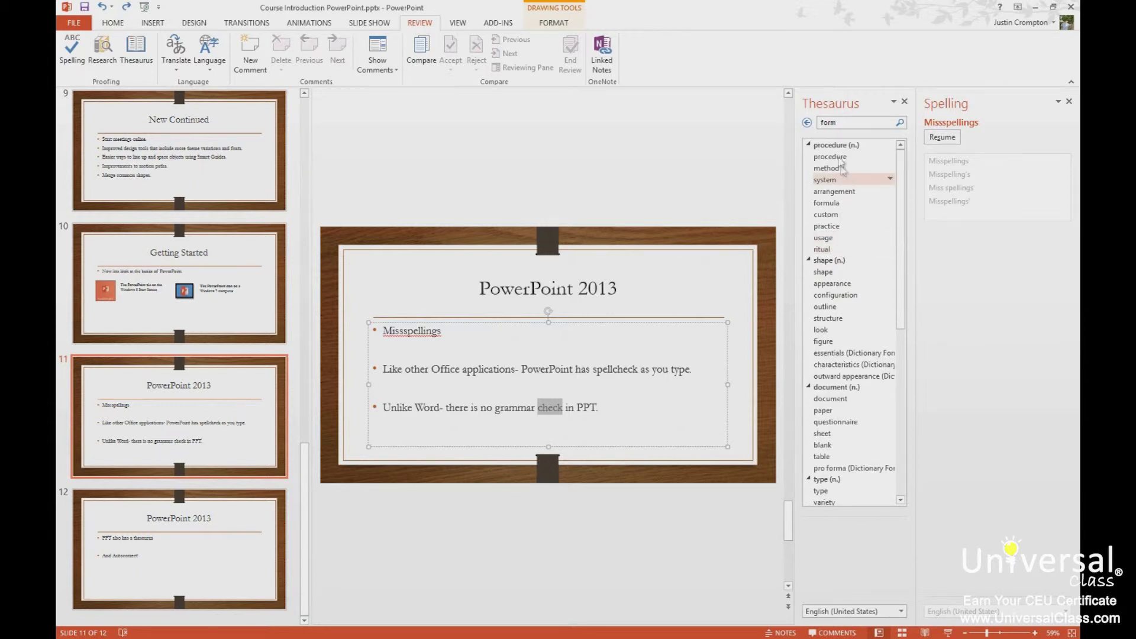
{"action": "left_click", "coordinate": [890, 249]}
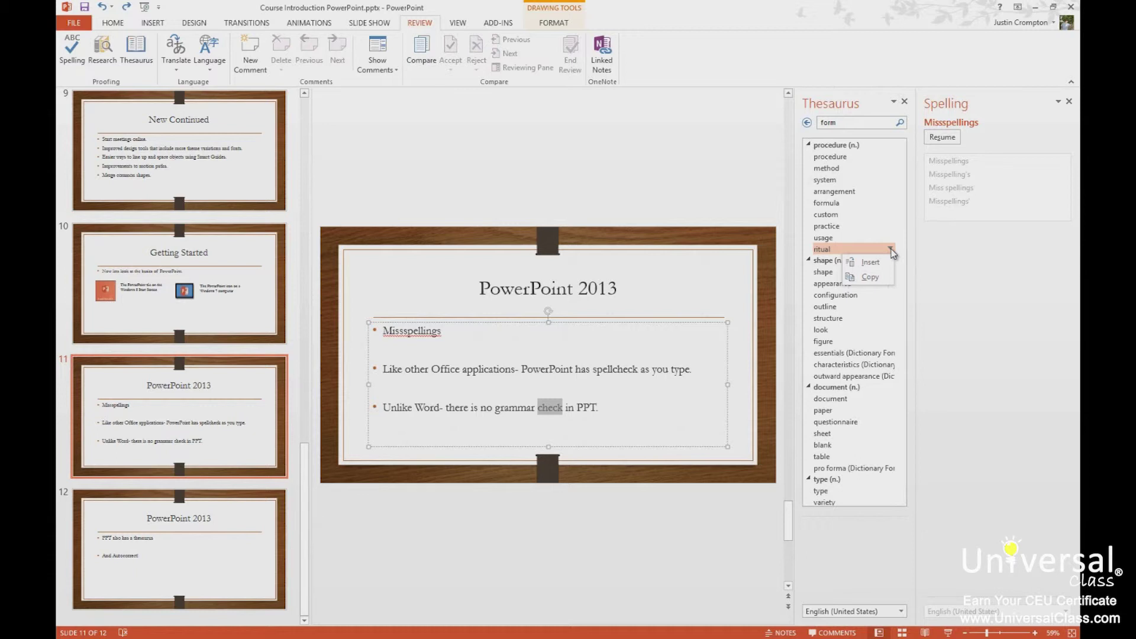
{"action": "left_click", "coordinate": [744, 157]}
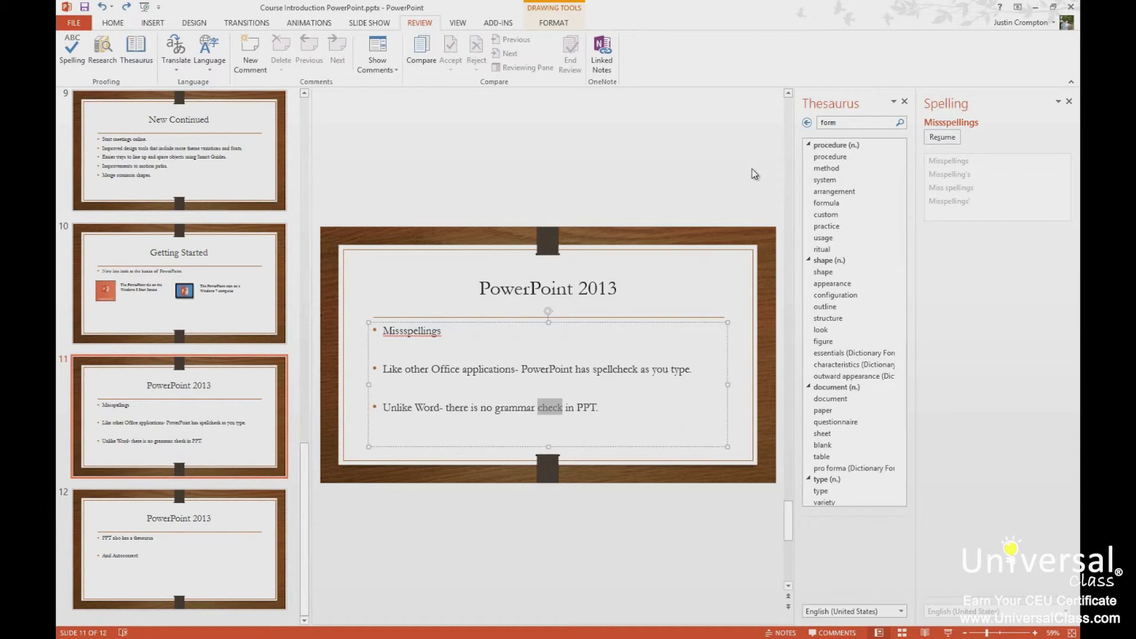
{"action": "left_click", "coordinate": [901, 612]}
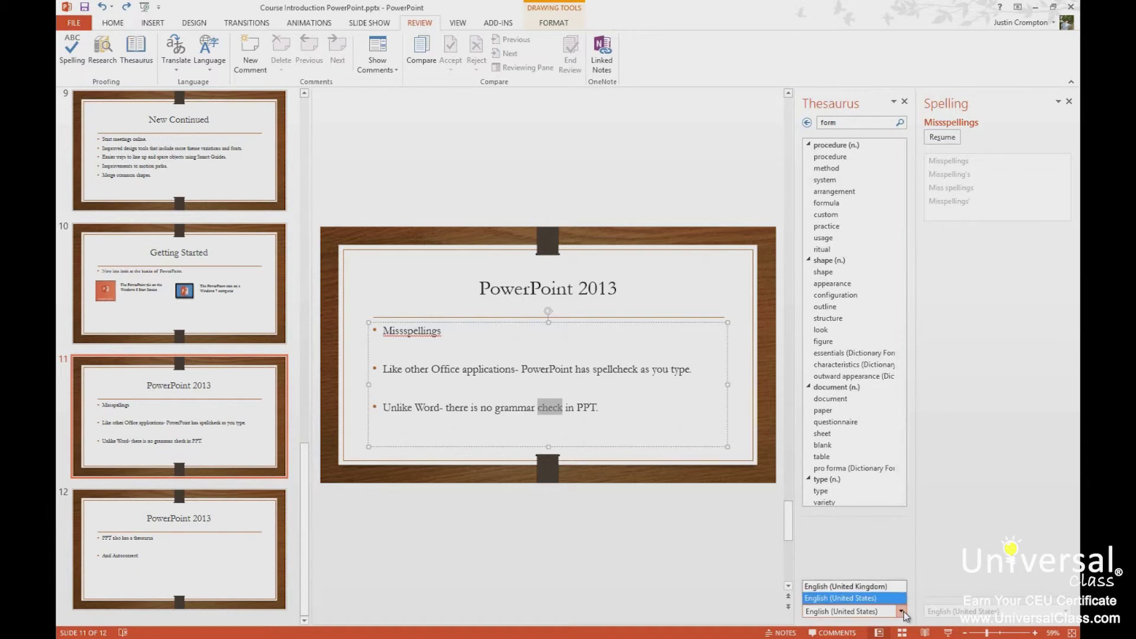
{"action": "left_click", "coordinate": [891, 546]}
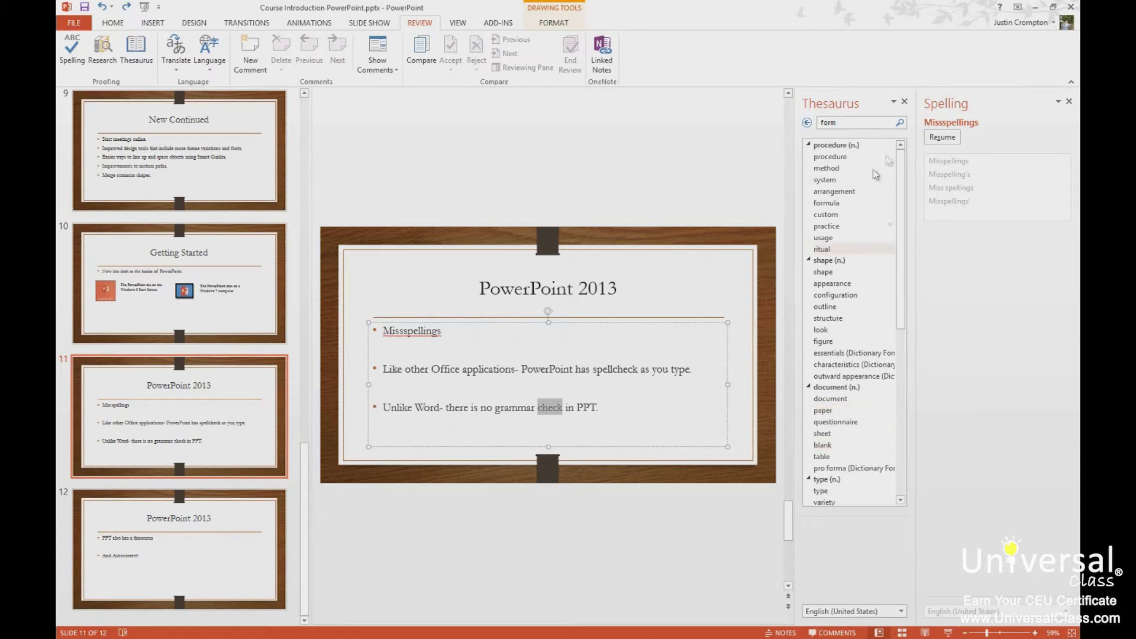
{"action": "left_click", "coordinate": [904, 102]}
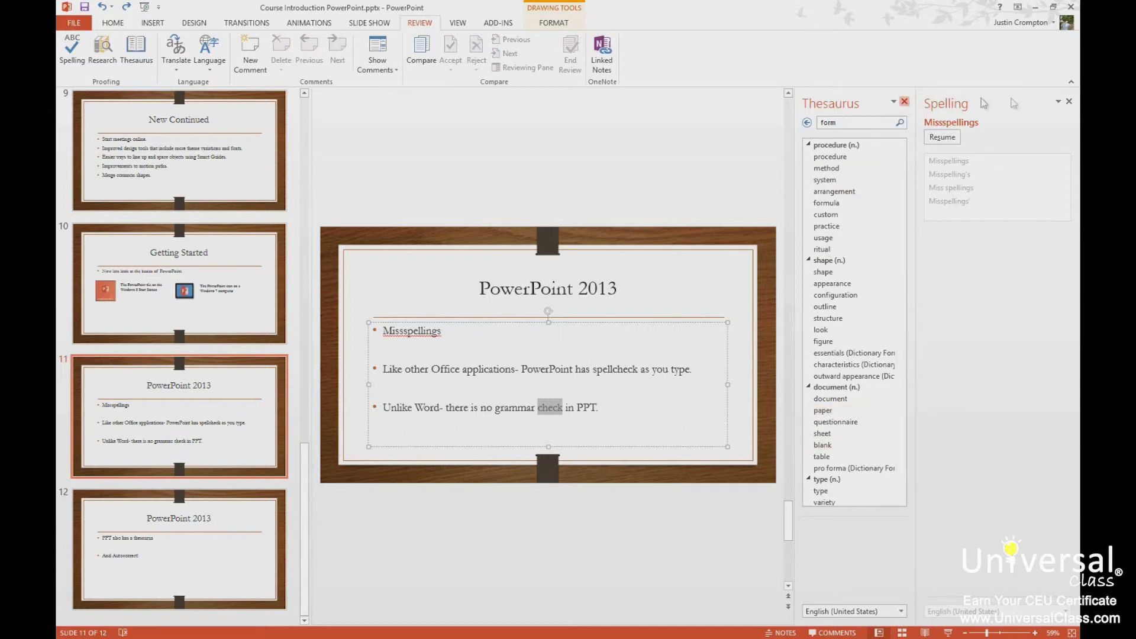
Step: Close spell check, look up Missspellings in the Thesaurus, and add an empty bullet below it
{"action": "left_click", "coordinate": [1070, 104]}
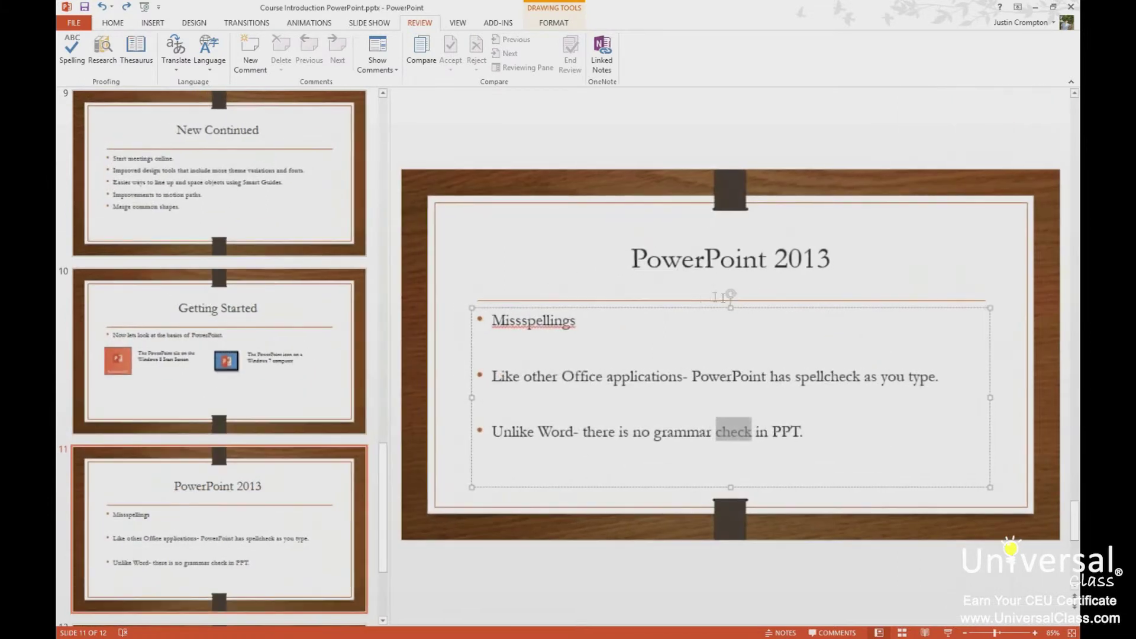
{"action": "left_click", "coordinate": [136, 52]}
{"action": "left_click", "coordinate": [1035, 125]}
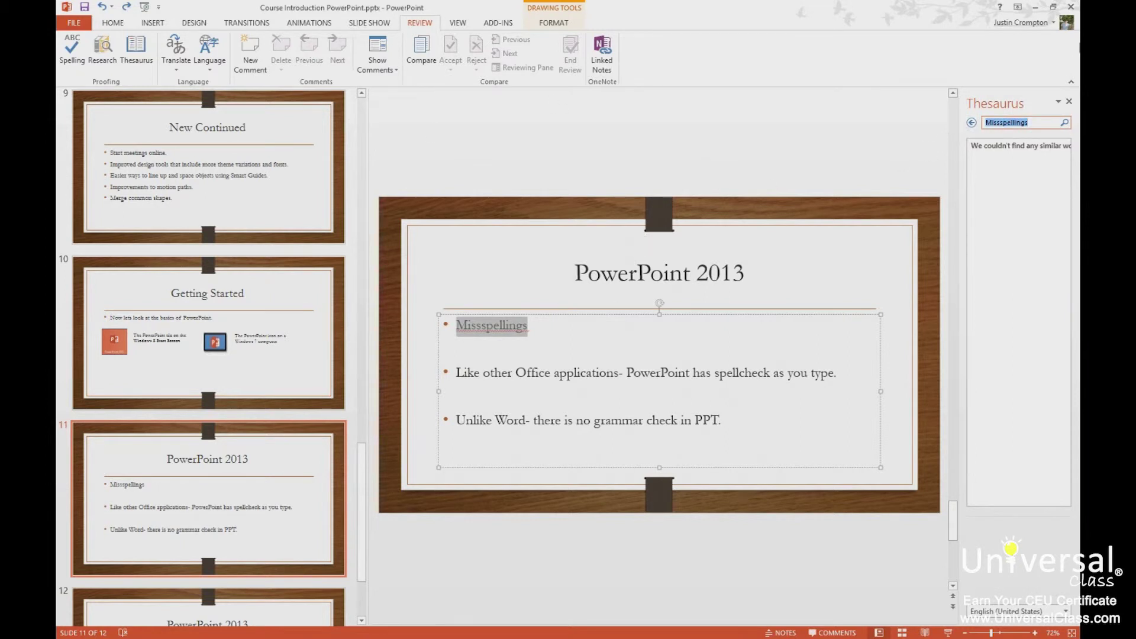
{"action": "left_click", "coordinate": [1069, 103]}
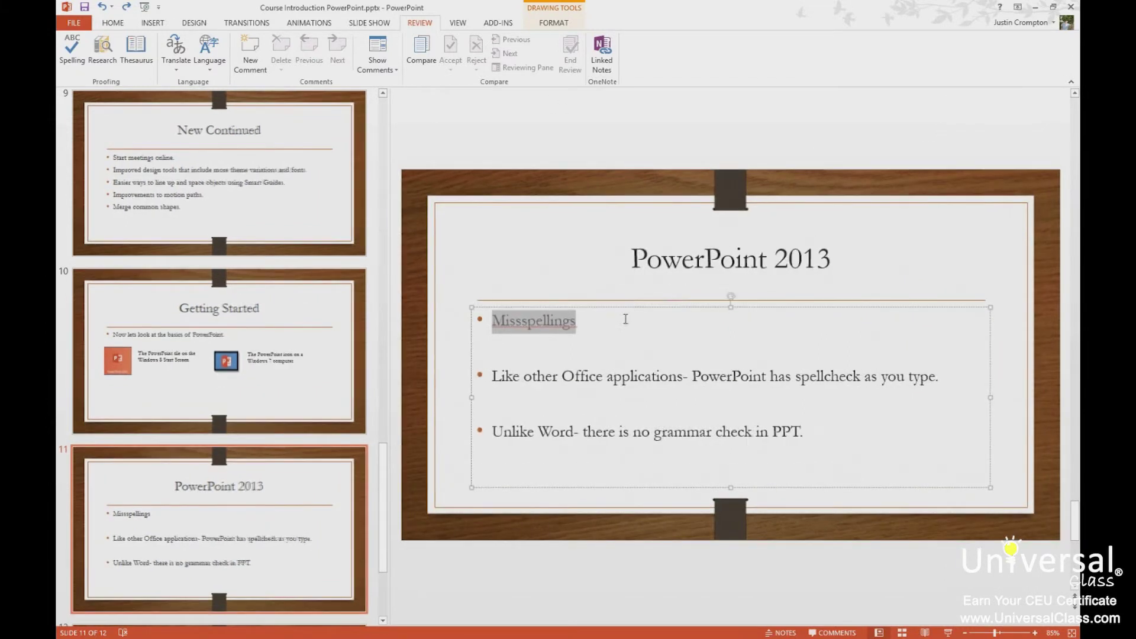
{"action": "left_click", "coordinate": [621, 319]}
{"action": "key", "text": "Down"}
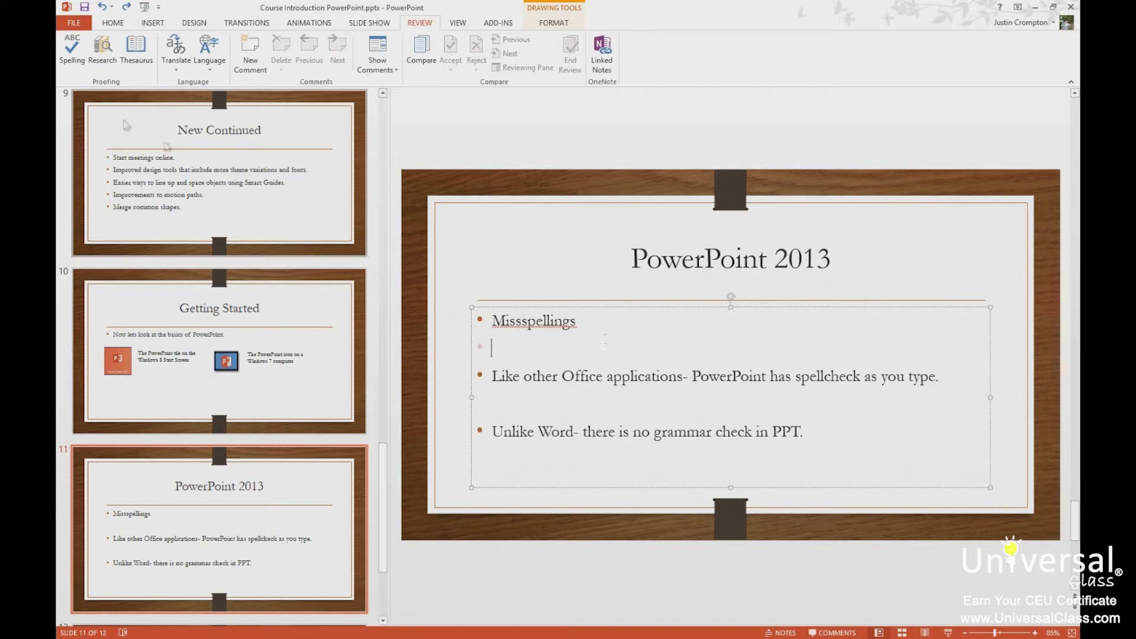
Step: Search the Thesaurus for synonyms of 'cake', then close the pane
{"action": "left_click", "coordinate": [140, 54]}
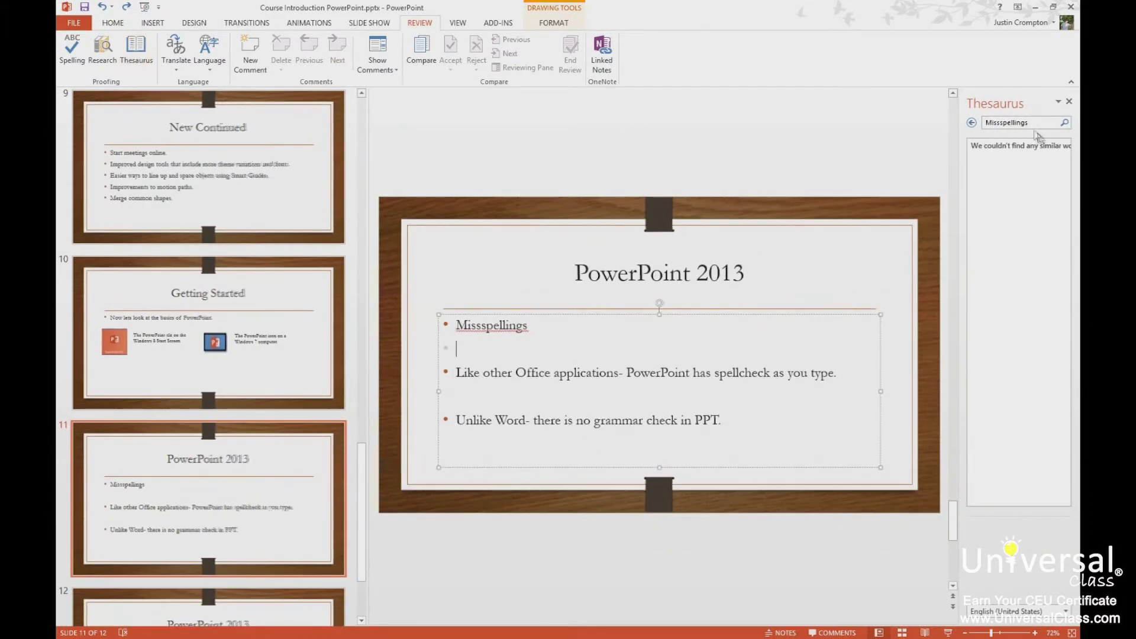
{"action": "left_click", "coordinate": [1031, 123]}
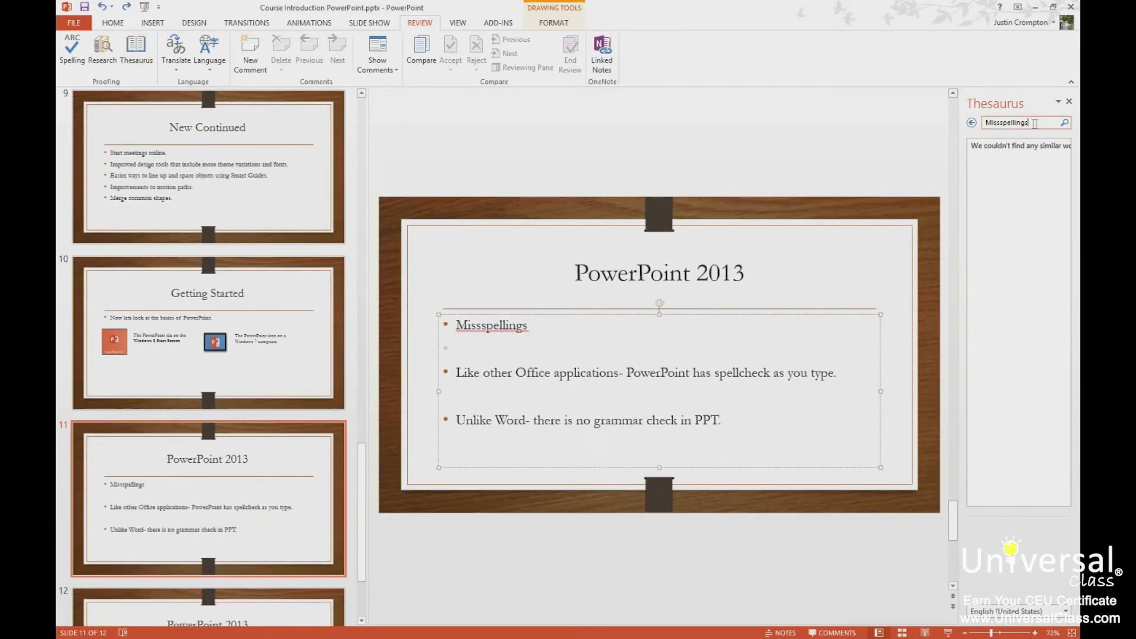
{"action": "left_click_drag", "start_coordinate": [1034, 123], "coordinate": [970, 119]}
{"action": "type", "text": "cake"}
{"action": "key", "text": "Return"}
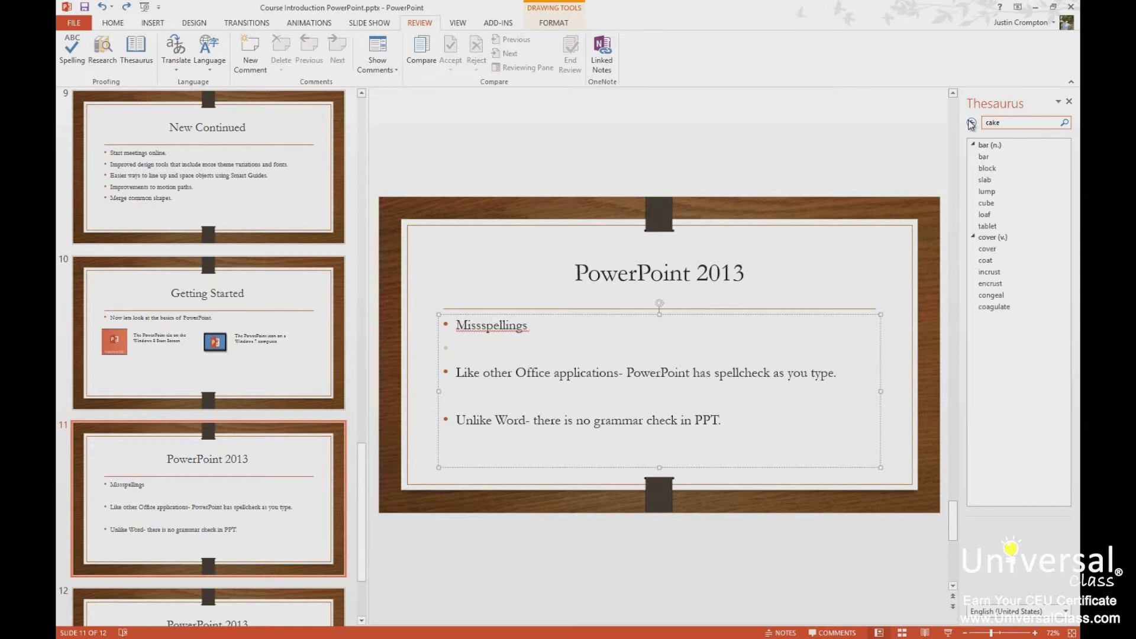
{"action": "left_click", "coordinate": [1069, 102]}
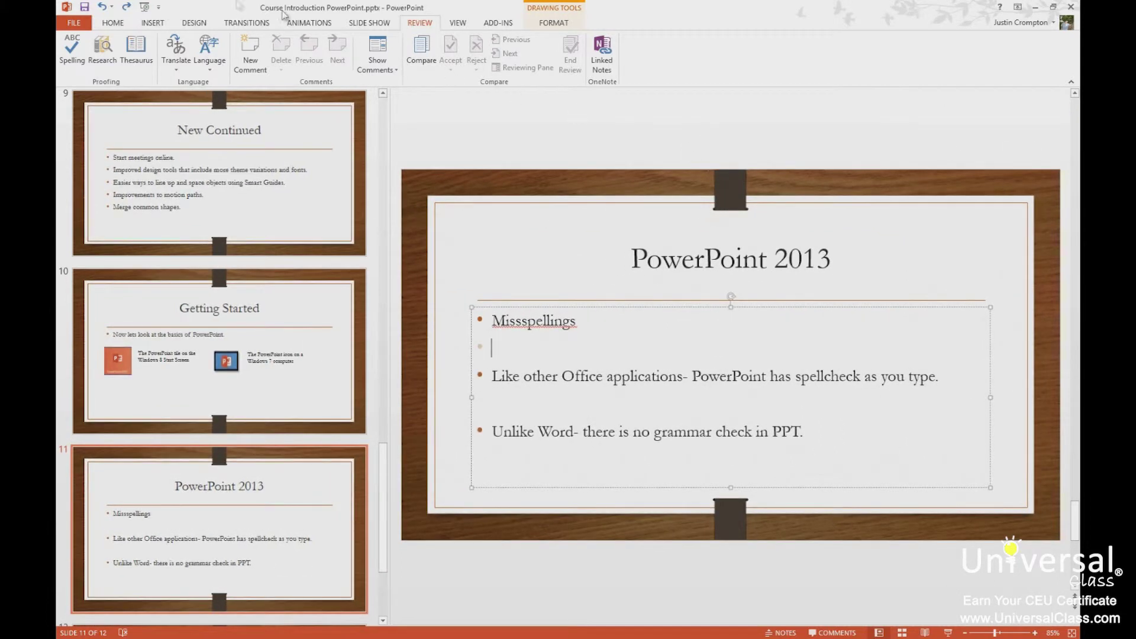
Step: Search Bing for 'PowerPoint' in the Research pane, then close the results
{"action": "left_click", "coordinate": [103, 48]}
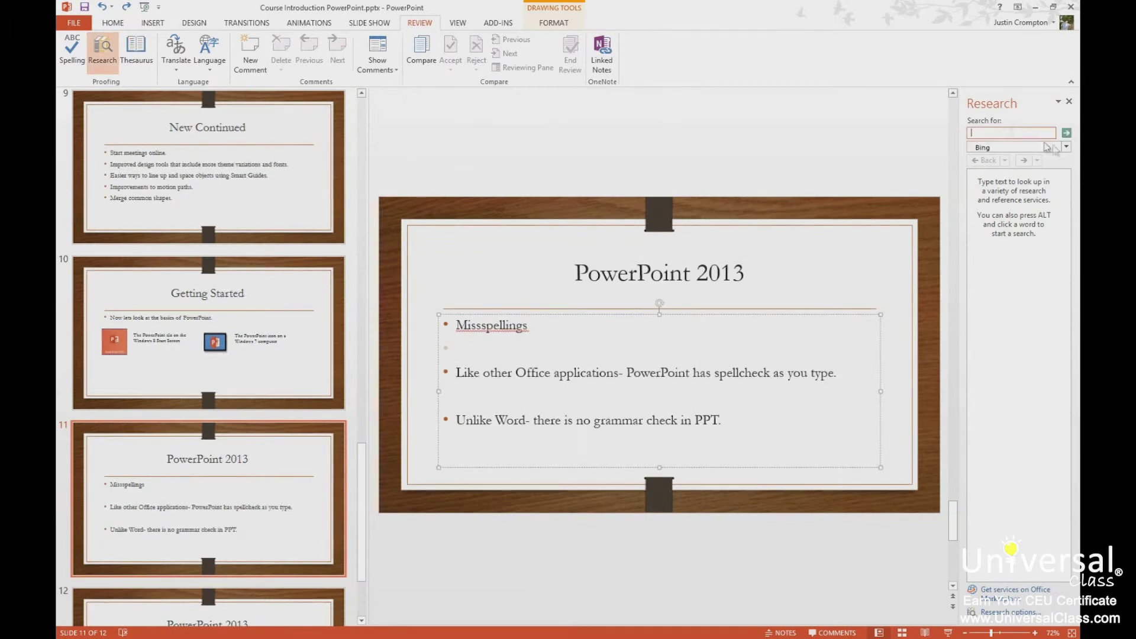
{"action": "left_click", "coordinate": [1065, 148]}
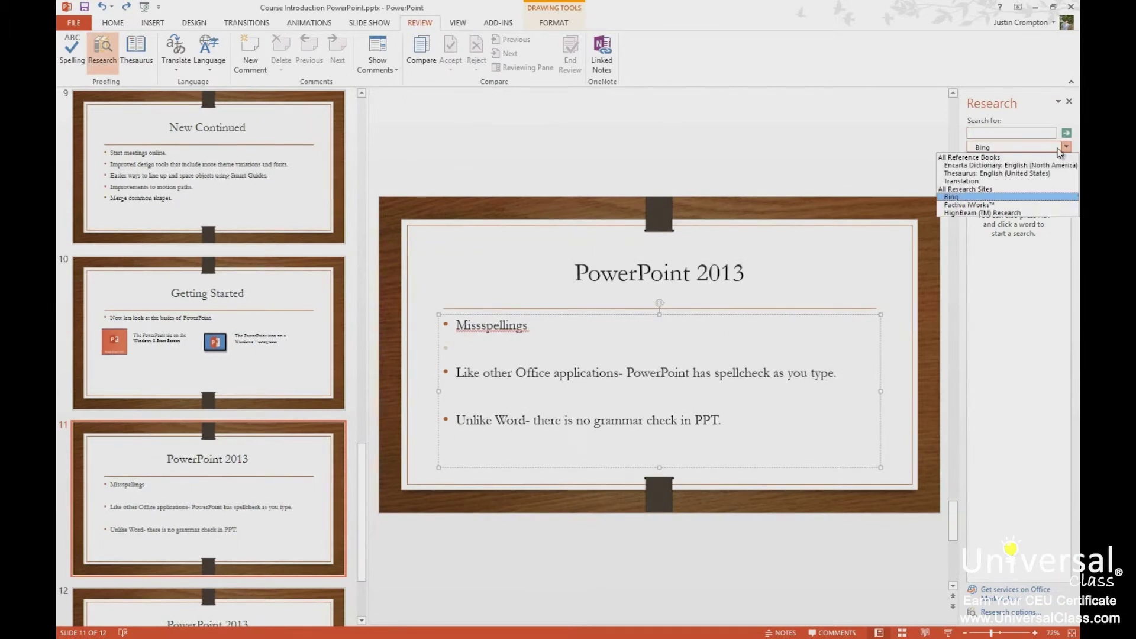
{"action": "left_click", "coordinate": [985, 197]}
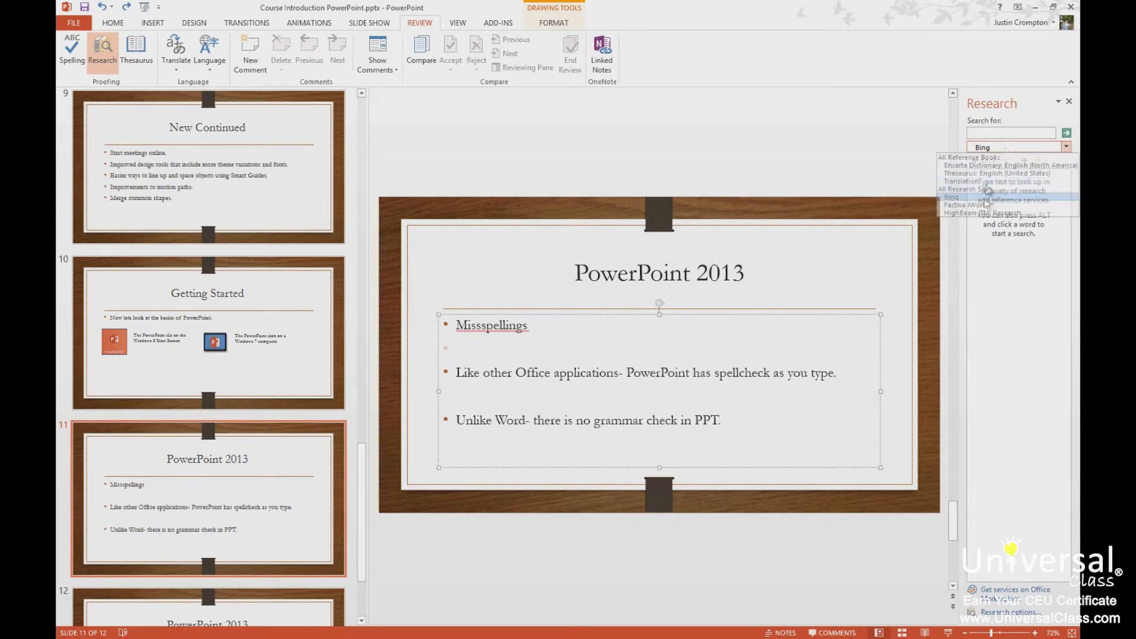
{"action": "left_click", "coordinate": [1013, 133]}
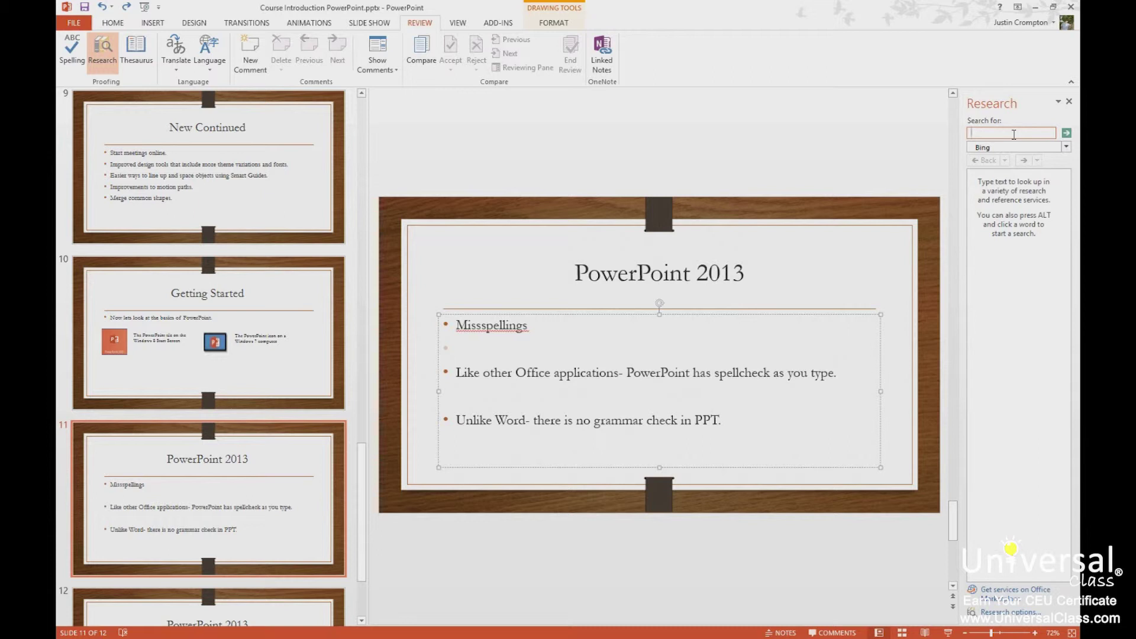
{"action": "type", "text": "PowerPoint"}
{"action": "key", "text": "Return"}
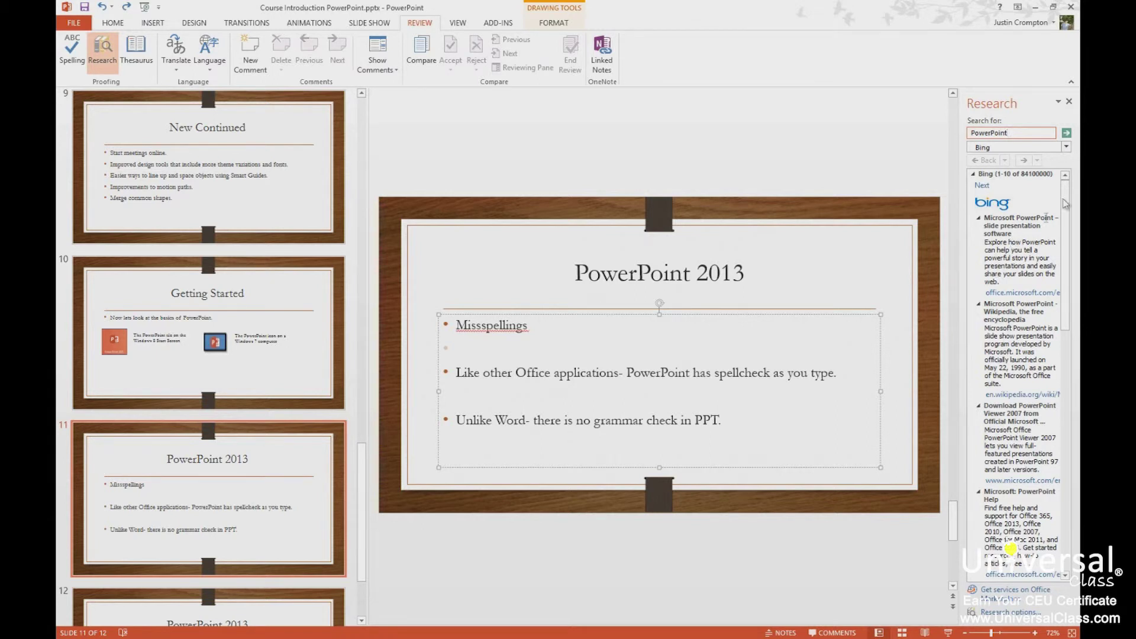
{"action": "left_click", "coordinate": [1069, 101]}
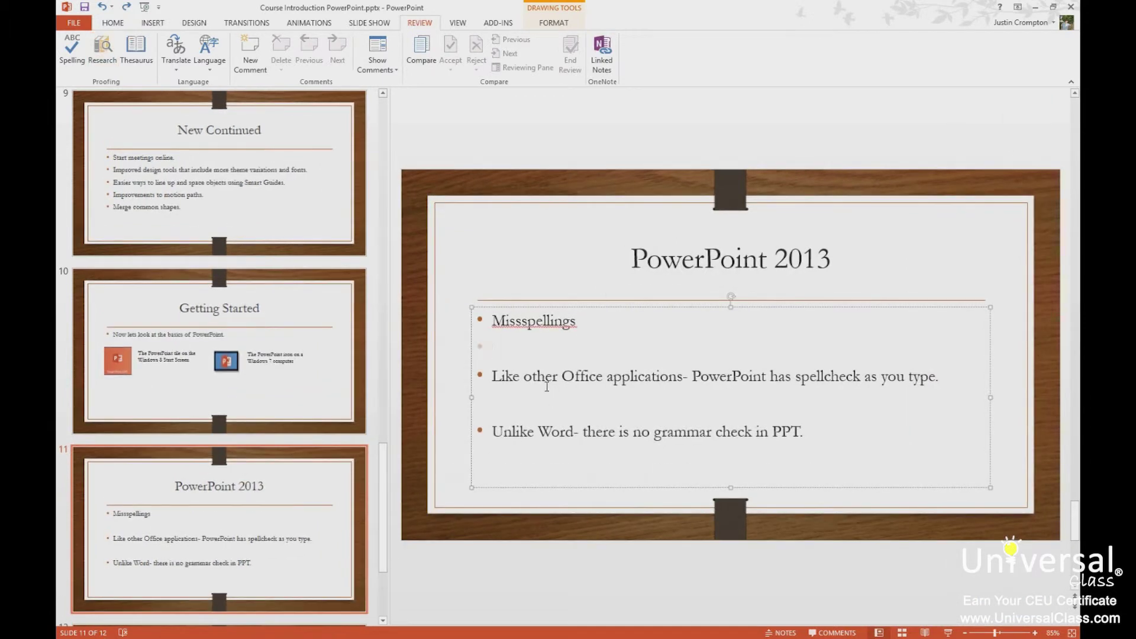
Step: Type 'The' in the empty bullet, testing AutoCorrect on 'teh', then open the File Info page
{"action": "type", "text": "The"}
{"action": "key", "text": "BackSpace"}
{"action": "type", "text": "teh"}
{"action": "key", "text": "BackSpace"}
{"action": "key", "text": "BackSpace"}
{"action": "key", "text": "BackSpace"}
{"action": "key", "text": "BackSpace"}
{"action": "type", "text": "The appal"}
{"action": "key", "text": "BackSpace"}
{"action": "key", "text": "BackSpace"}
{"action": "key", "text": "BackSpace"}
{"action": "key", "text": "BackSpace"}
{"action": "left_click", "coordinate": [73, 23]}
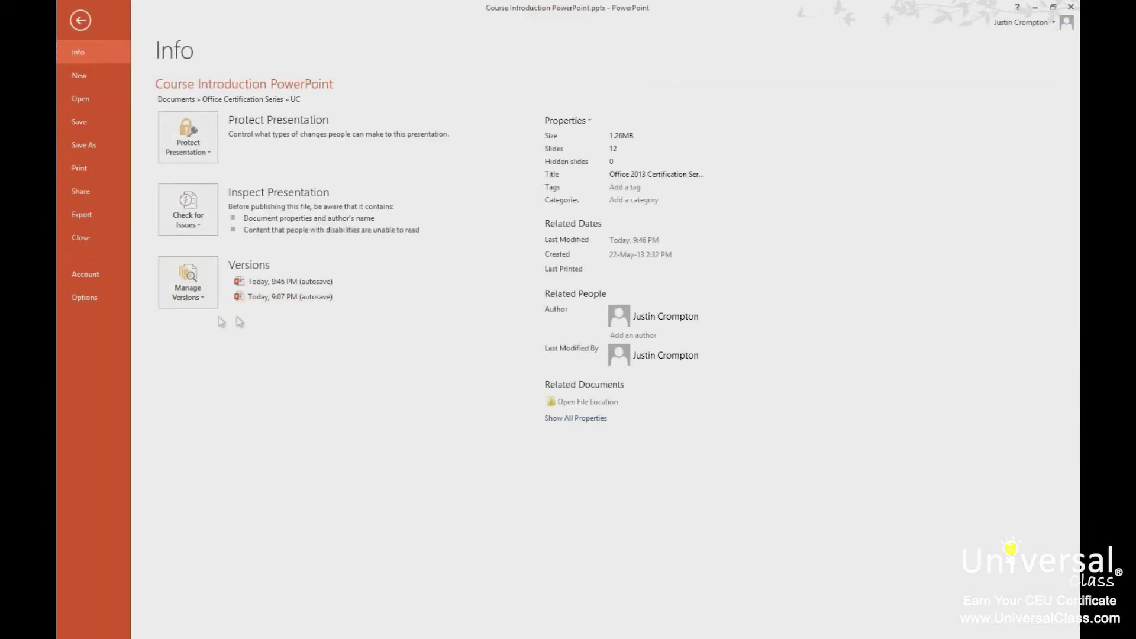
Step: Open Options > Proofing > AutoCorrect Options and show the AutoCorrect replacement entries
{"action": "left_click", "coordinate": [97, 303]}
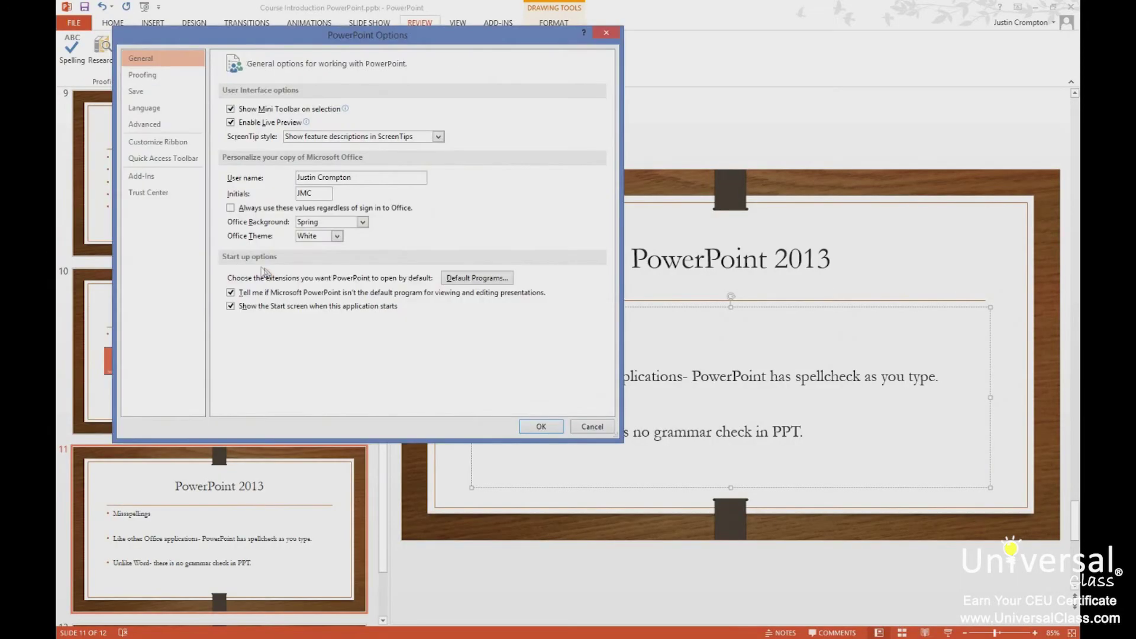
{"action": "left_click", "coordinate": [154, 77]}
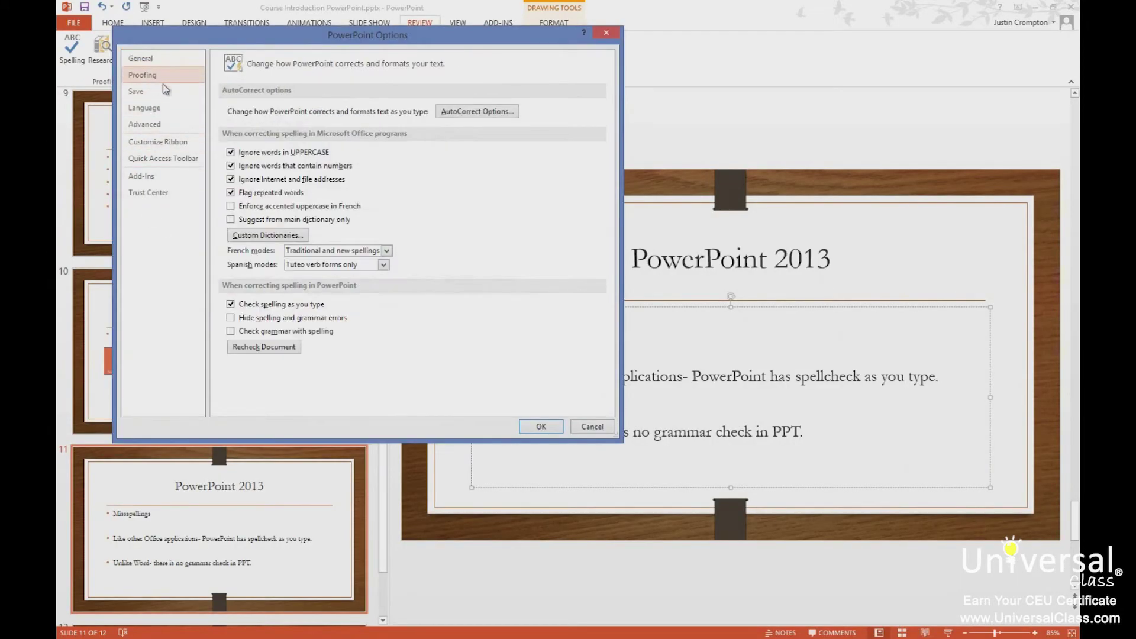
{"action": "left_click", "coordinate": [477, 111]}
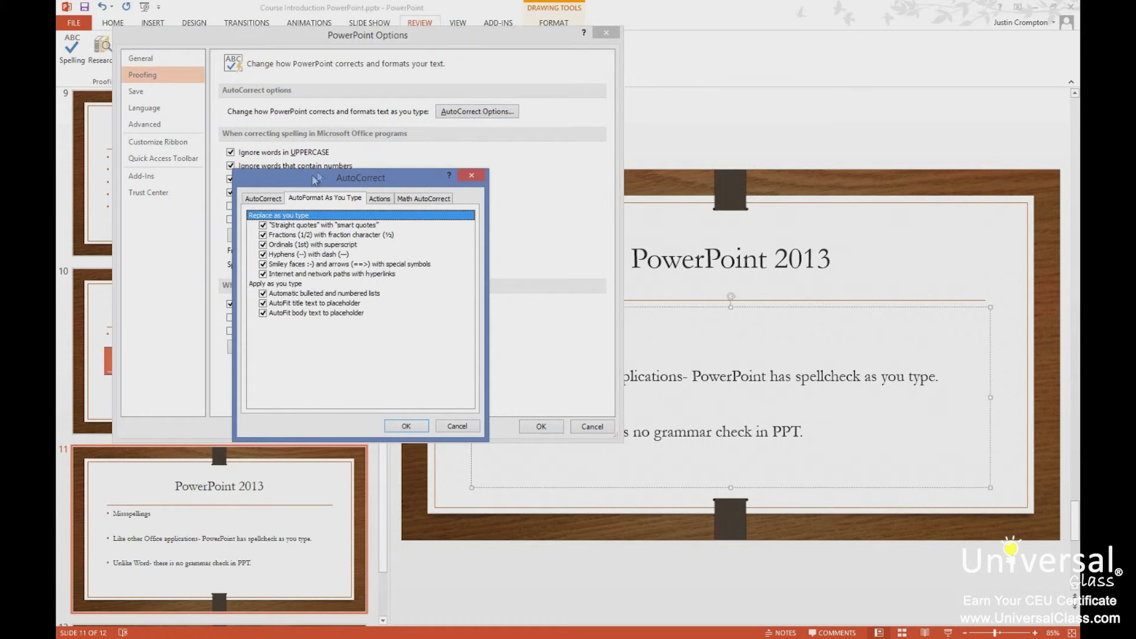
{"action": "left_click_drag", "start_coordinate": [432, 171], "coordinate": [673, 164]}
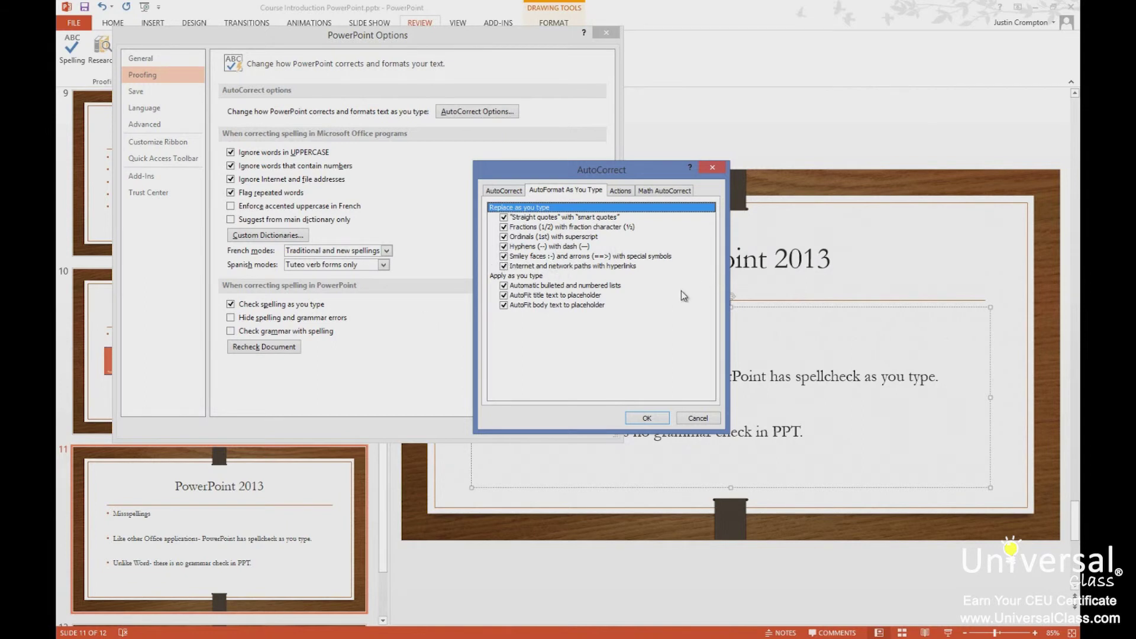
{"action": "left_click", "coordinate": [505, 191]}
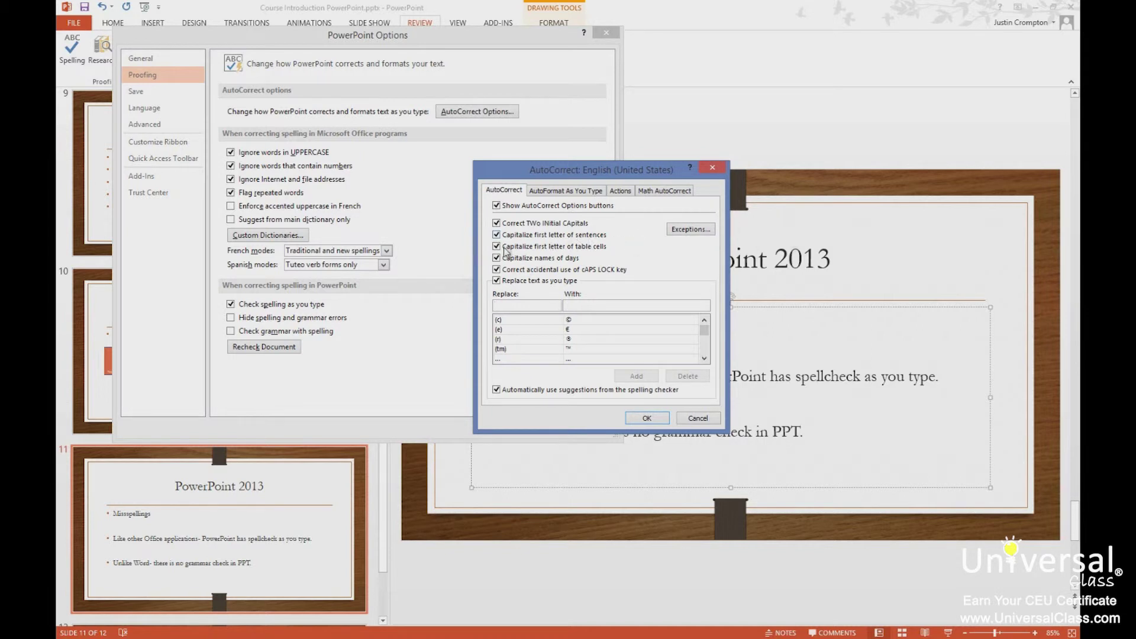
{"action": "left_click", "coordinate": [704, 358]}
Step: Enter Replace 'PPT' and With 'PowerPoint', add the entry, and confirm with OK
{"action": "left_click_drag", "start_coordinate": [704, 358], "coordinate": [704, 358]}
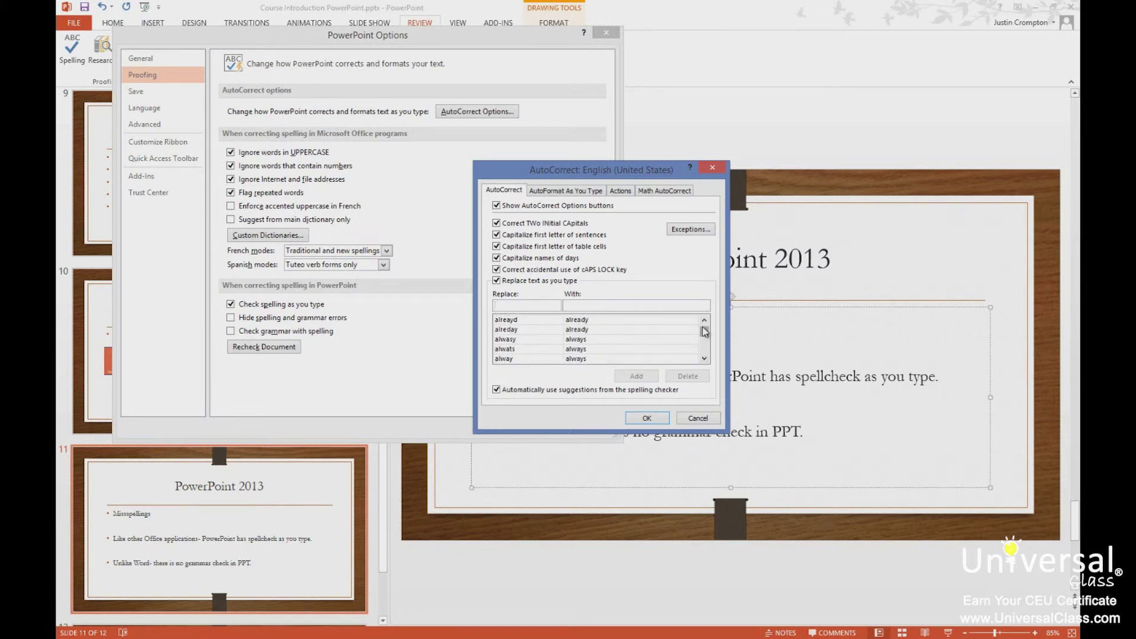
{"action": "mouse_move", "coordinate": [705, 331]}
{"action": "left_mouse_down"}
{"action": "mouse_move", "coordinate": [705, 358]}
{"action": "mouse_move", "coordinate": [704, 314]}
{"action": "left_mouse_up"}
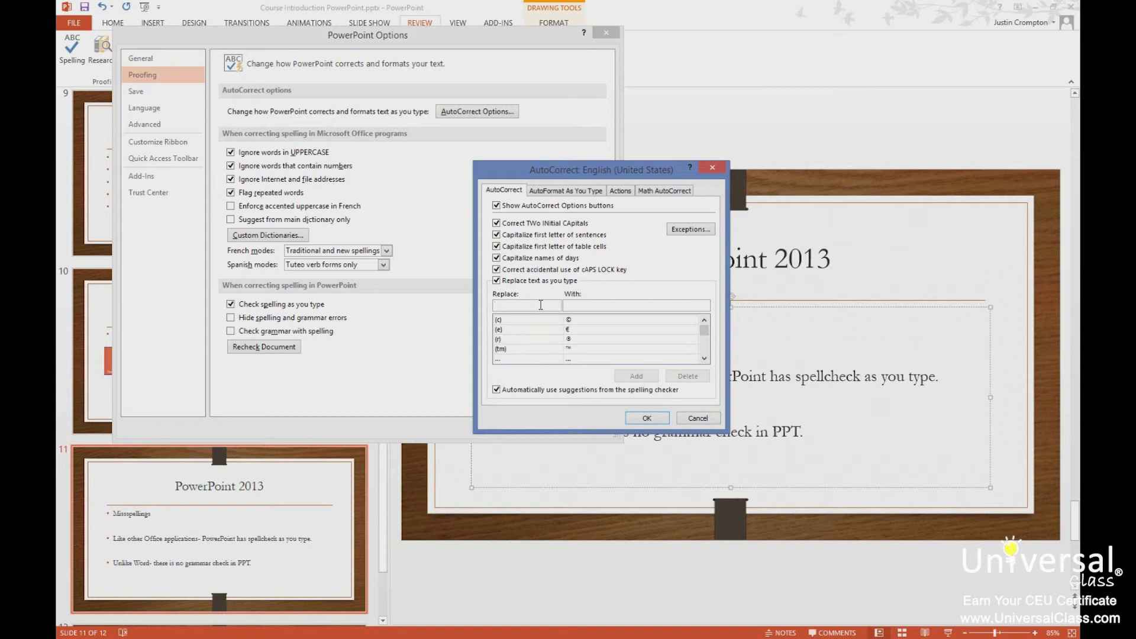
{"action": "type", "text": "PPT"}
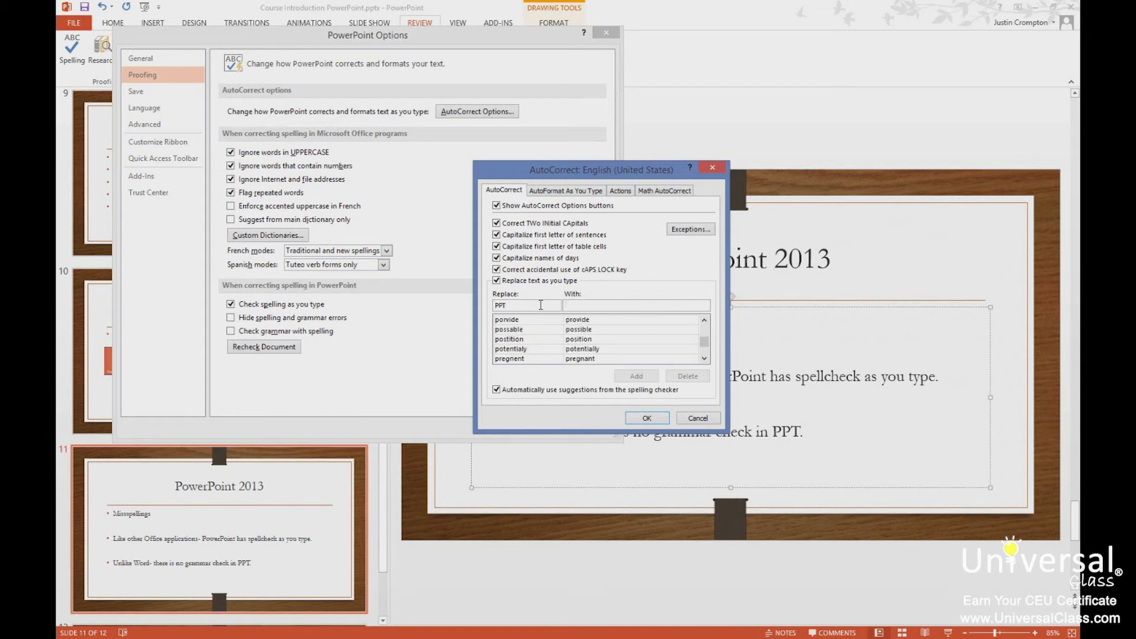
{"action": "type", "text": "PowerPoint"}
{"action": "left_click", "coordinate": [653, 375]}
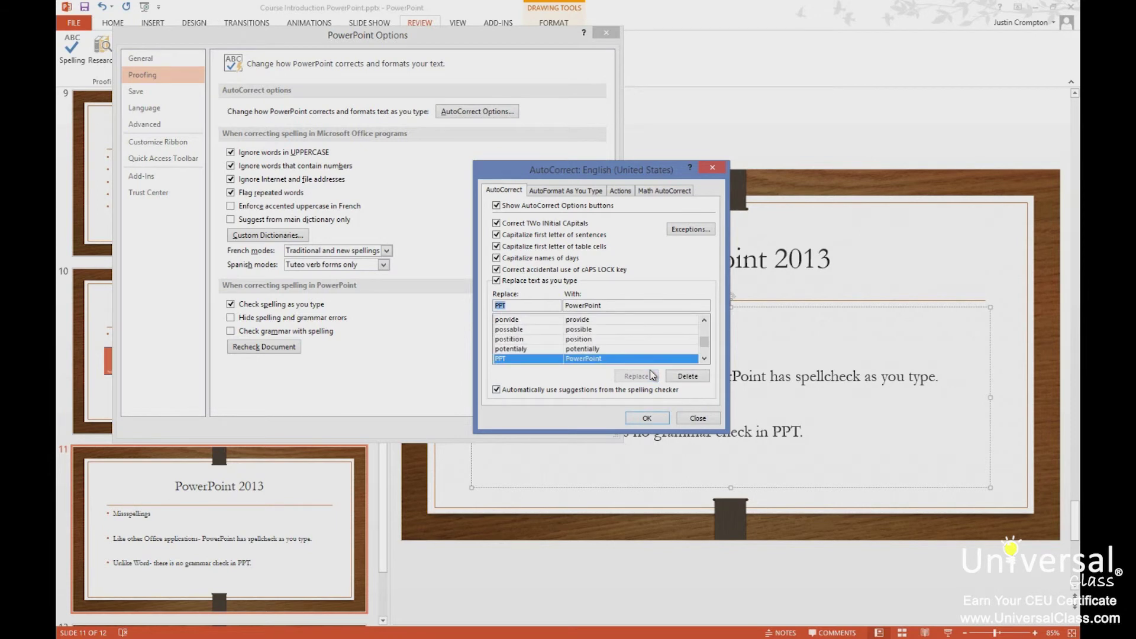
{"action": "left_click", "coordinate": [650, 419]}
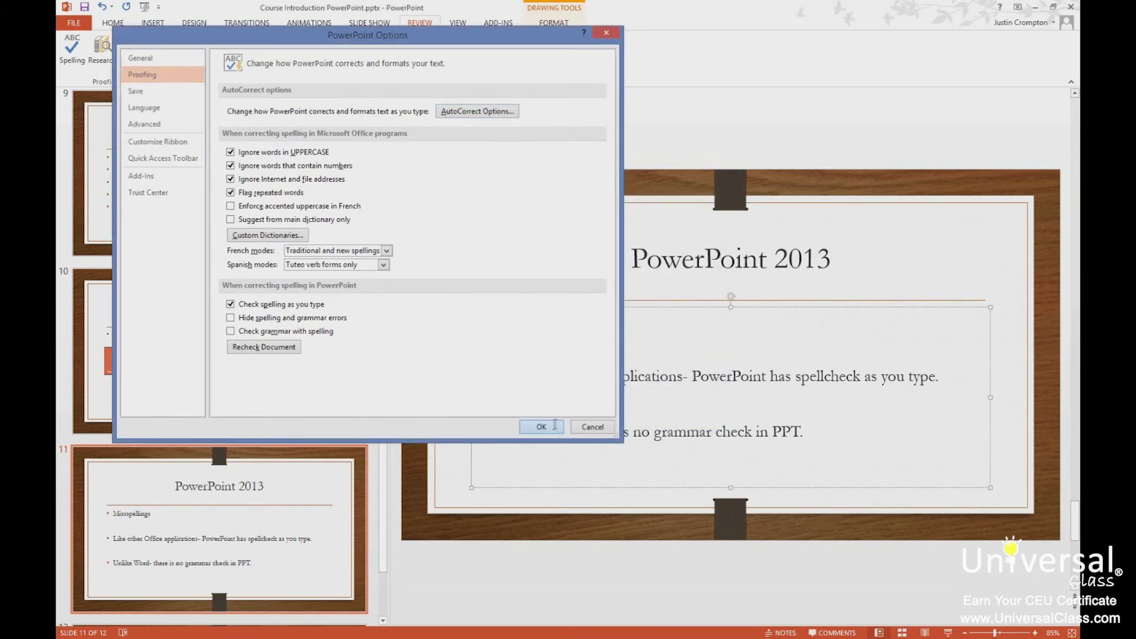
Step: Close Options, then on slide 12 add a bullet 'PowerPoint' below 'And Autocorrect!'
{"action": "left_click", "coordinate": [542, 426]}
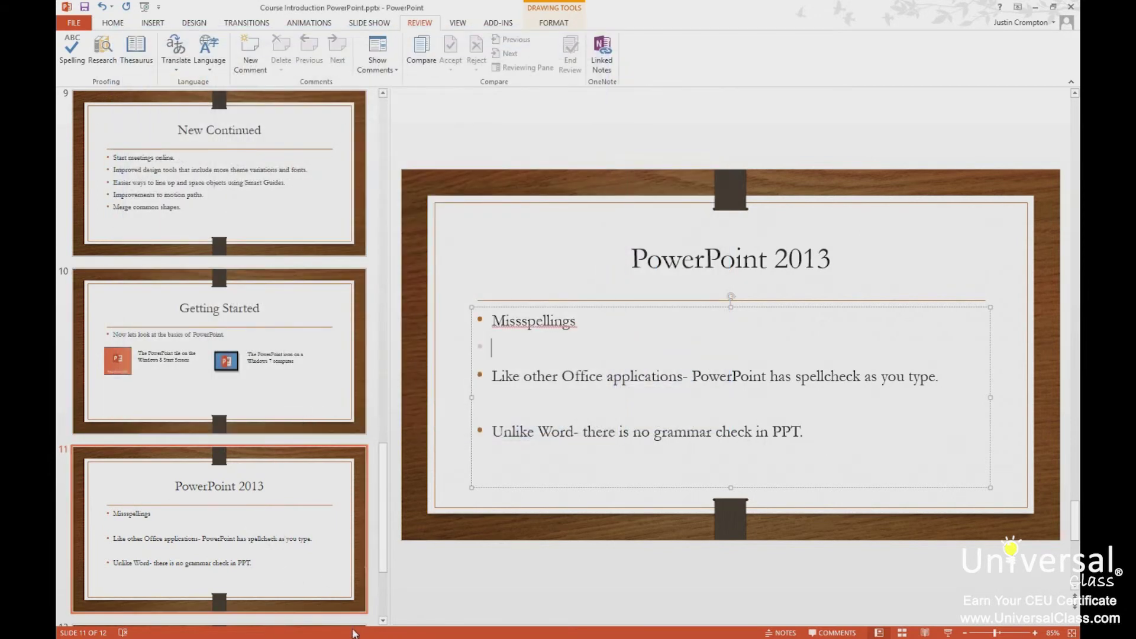
{"action": "scroll", "coordinate": [384, 592], "scroll_direction": "down", "scroll_amount": 3}
{"action": "left_click", "coordinate": [325, 482]}
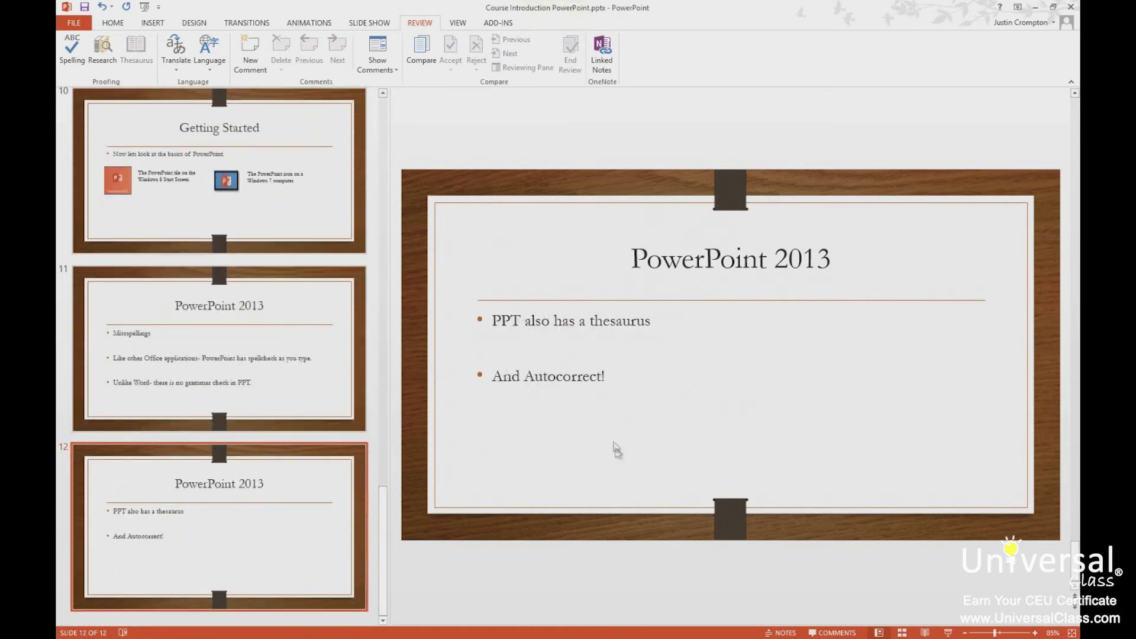
{"action": "left_click", "coordinate": [617, 374]}
{"action": "key", "text": "Return"}
{"action": "type", "text": "P"}
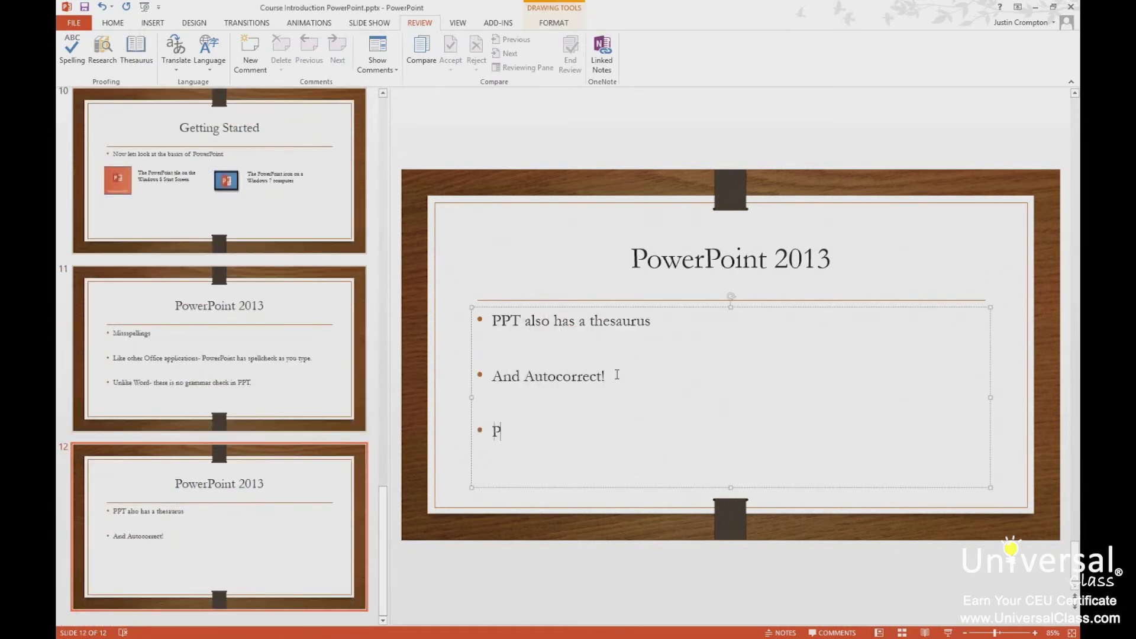
{"action": "type", "text": "owerPoint"}
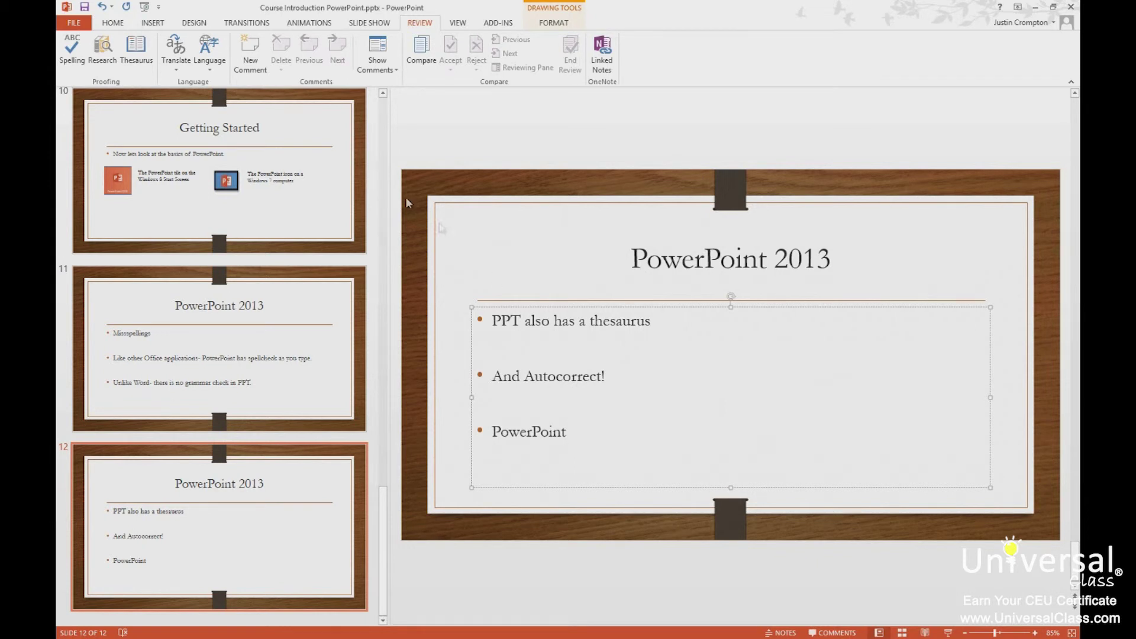
{"action": "left_click", "coordinate": [65, 23]}
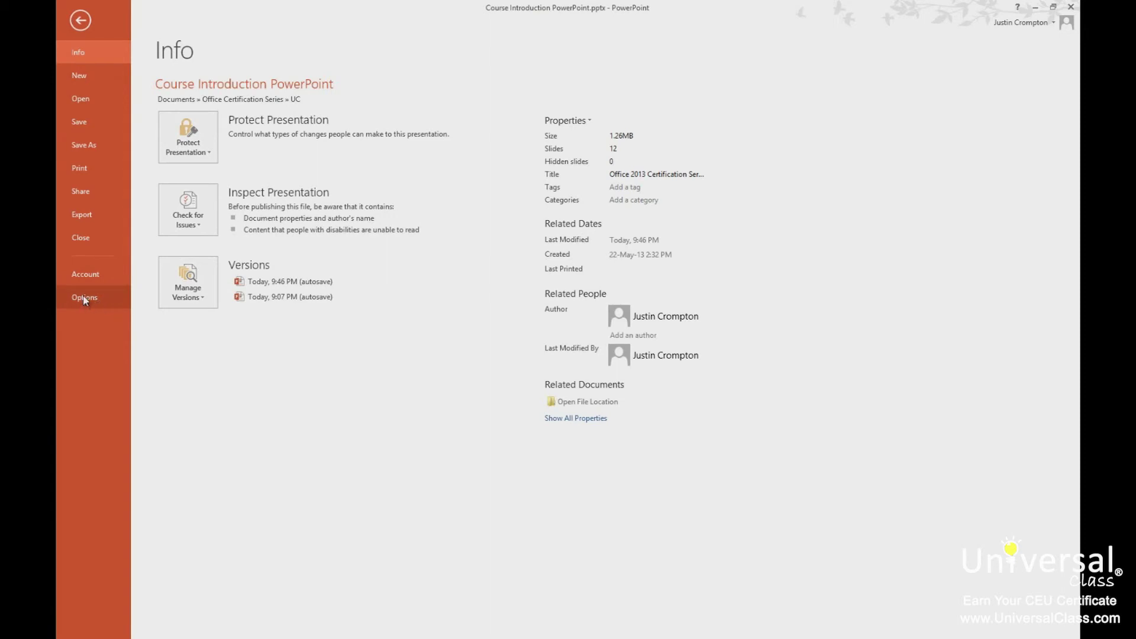
Step: In Proofing AutoCorrect Options, add entry SC → 'SlaneCorp, Inc. of High Point, NC'
{"action": "key", "text": "Escape"}
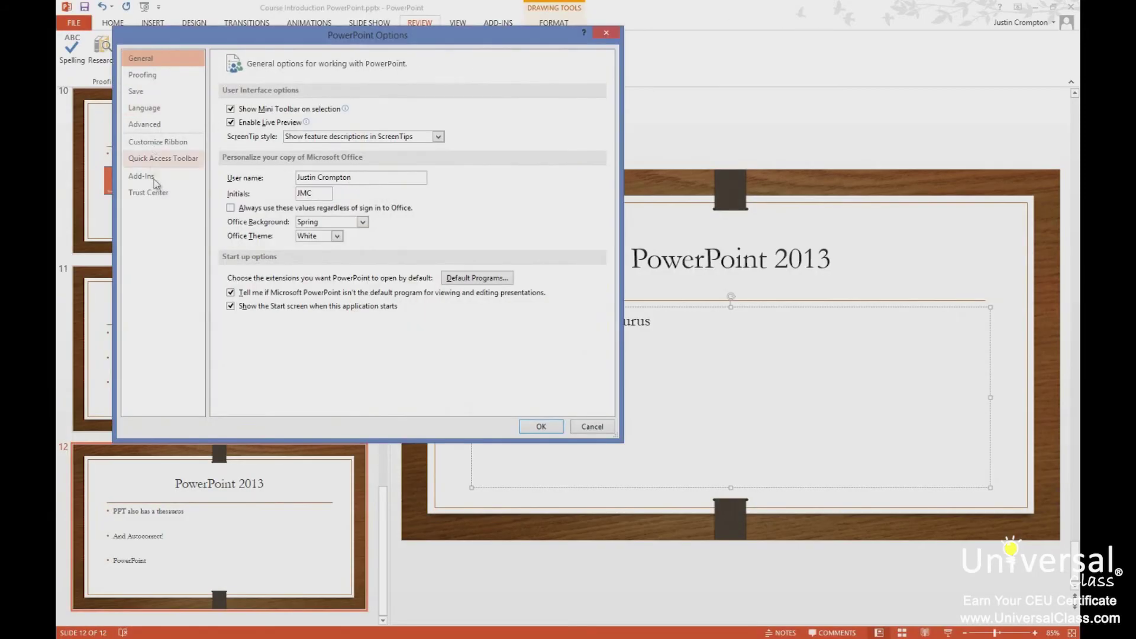
{"action": "left_click", "coordinate": [145, 75]}
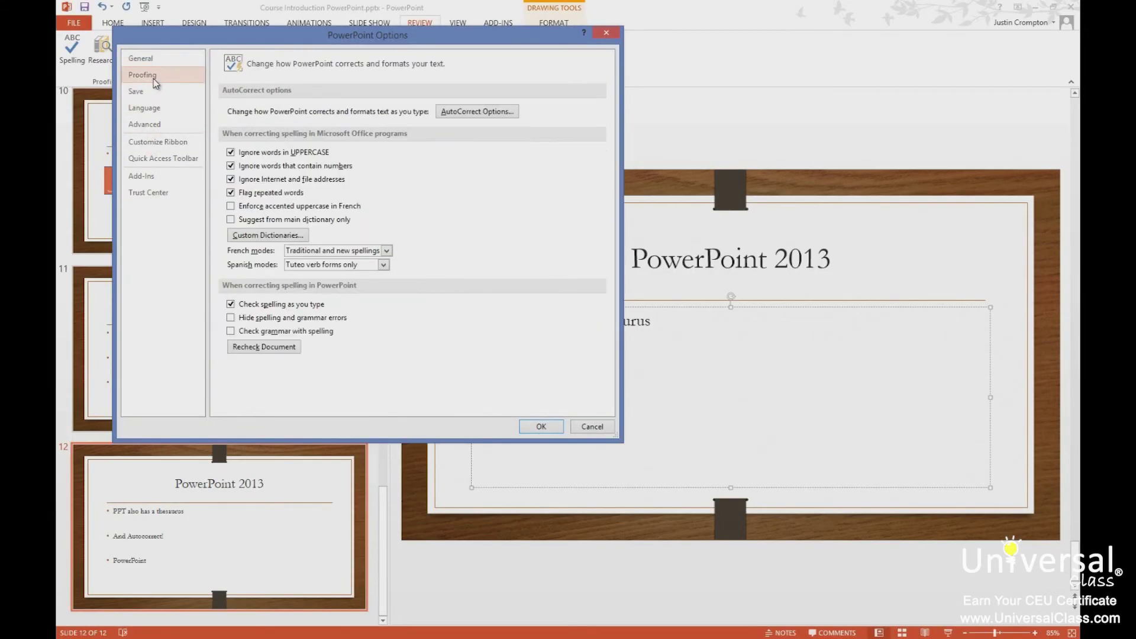
{"action": "left_click", "coordinate": [477, 113]}
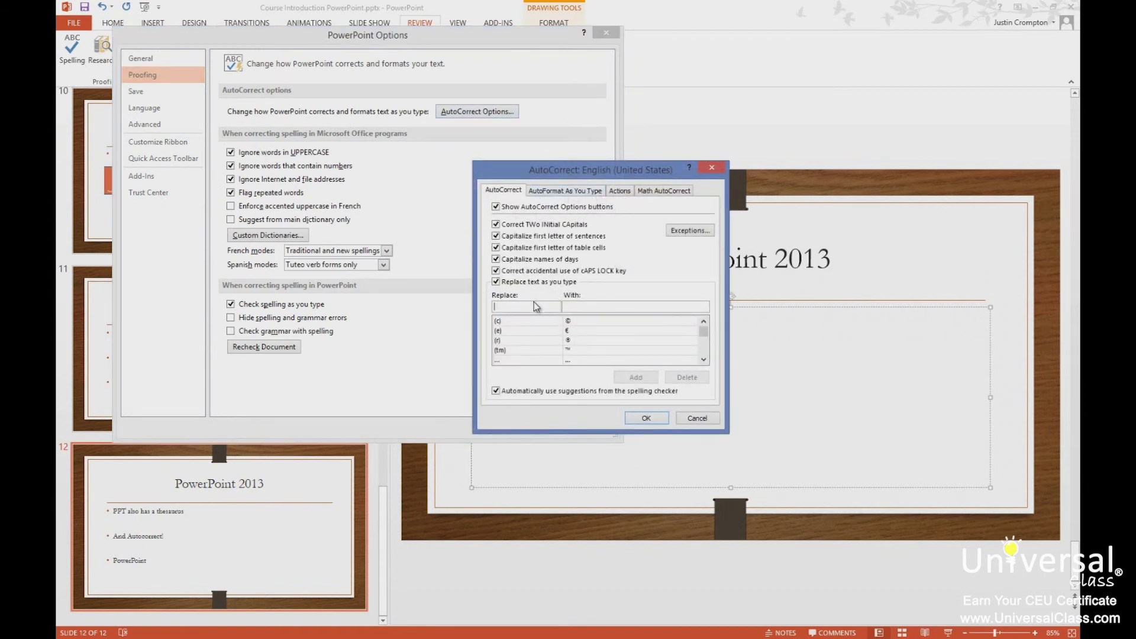
{"action": "type", "text": "SC"}
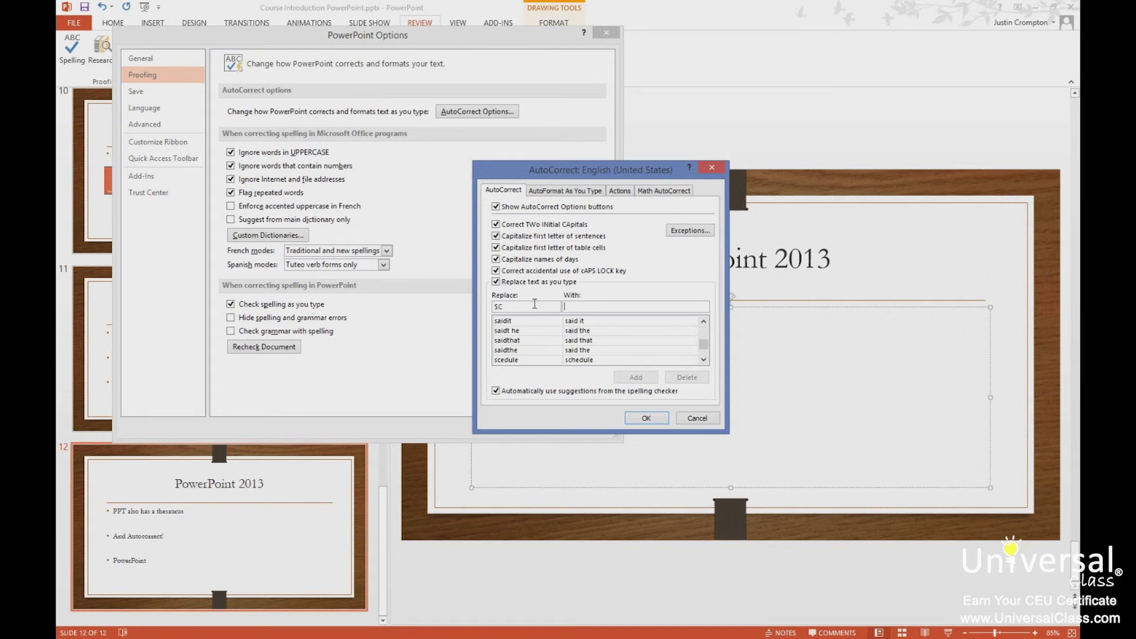
{"action": "key", "text": "Tab"}
{"action": "type", "text": "Sale"}
{"action": "type", "text": "aneCorp., "}
{"action": "type", "text": "Inc. of High Poi"}
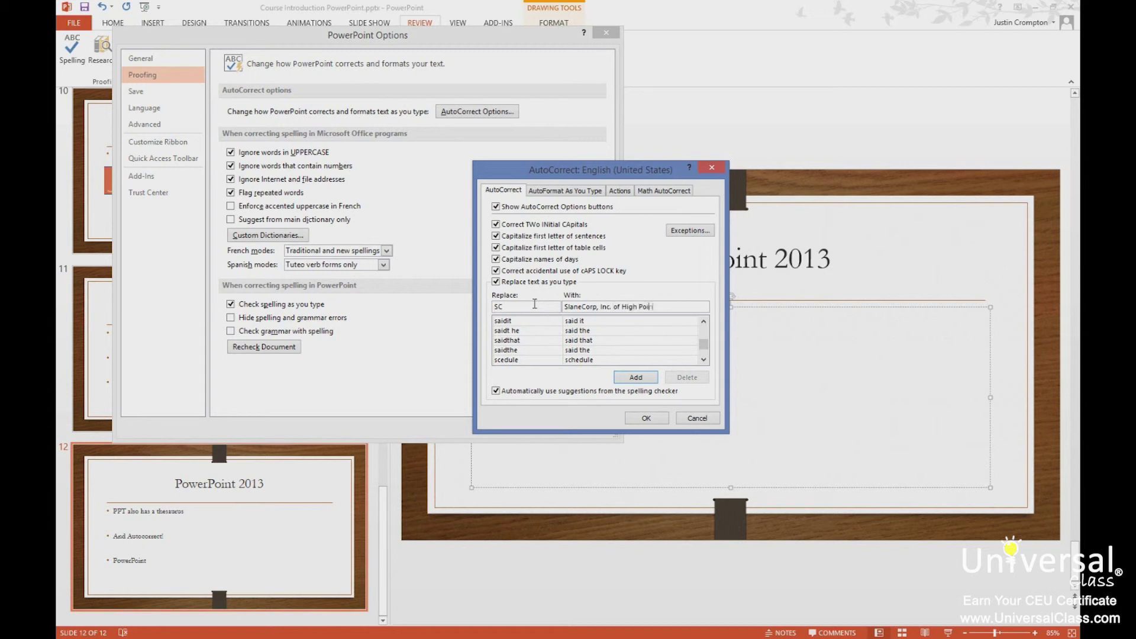
{"action": "type", "text": "nt, NC"}
{"action": "left_click", "coordinate": [647, 418]}
Step: Close the settings and add a fourth bullet below PowerPoint reading 'SlaneCorp, Inc. of High Point, NC'
{"action": "left_click", "coordinate": [545, 431]}
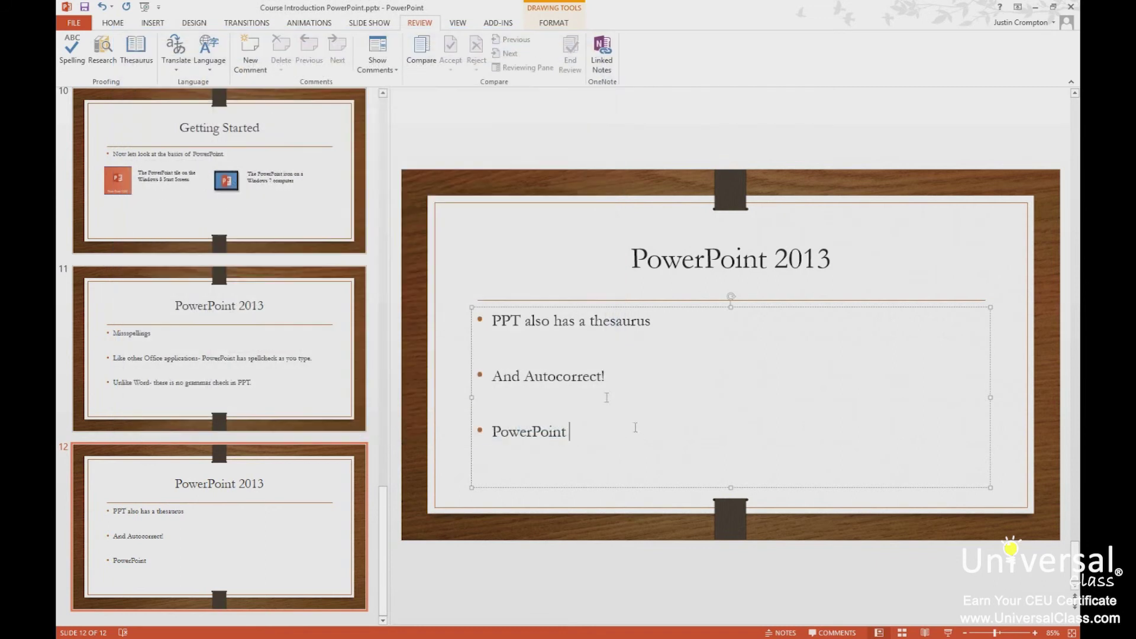
{"action": "key", "text": "Return"}
{"action": "type", "text": "SlaneCorp, Inc. of High Point, NC"}
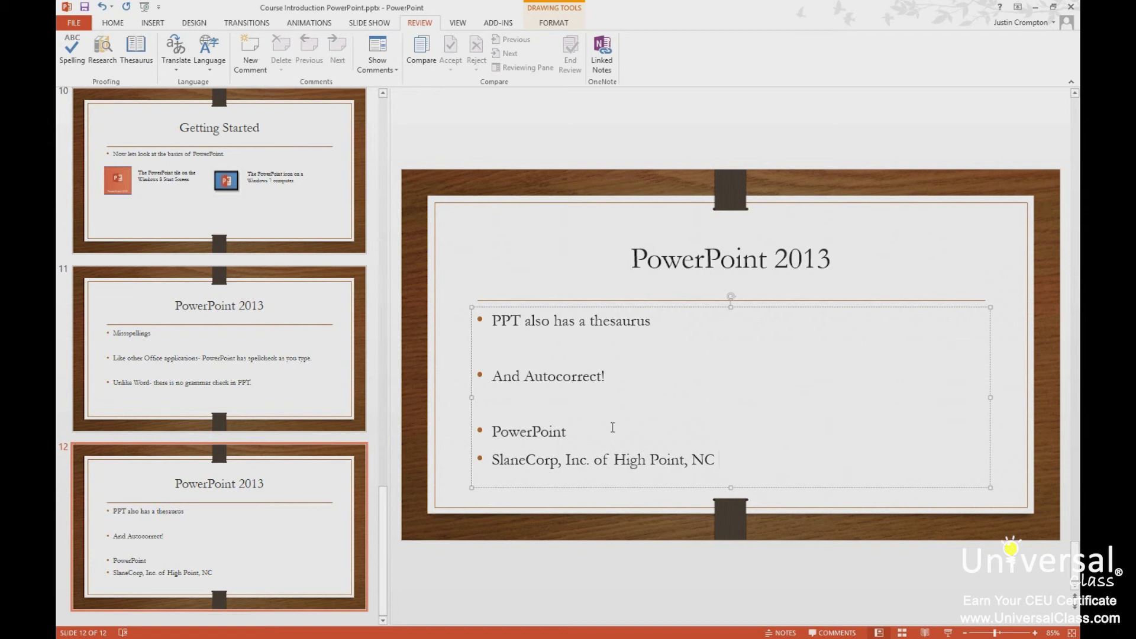
Step: Open the AutoCorrect Options dialog via File > Options > Proofing
{"action": "left_click", "coordinate": [73, 22]}
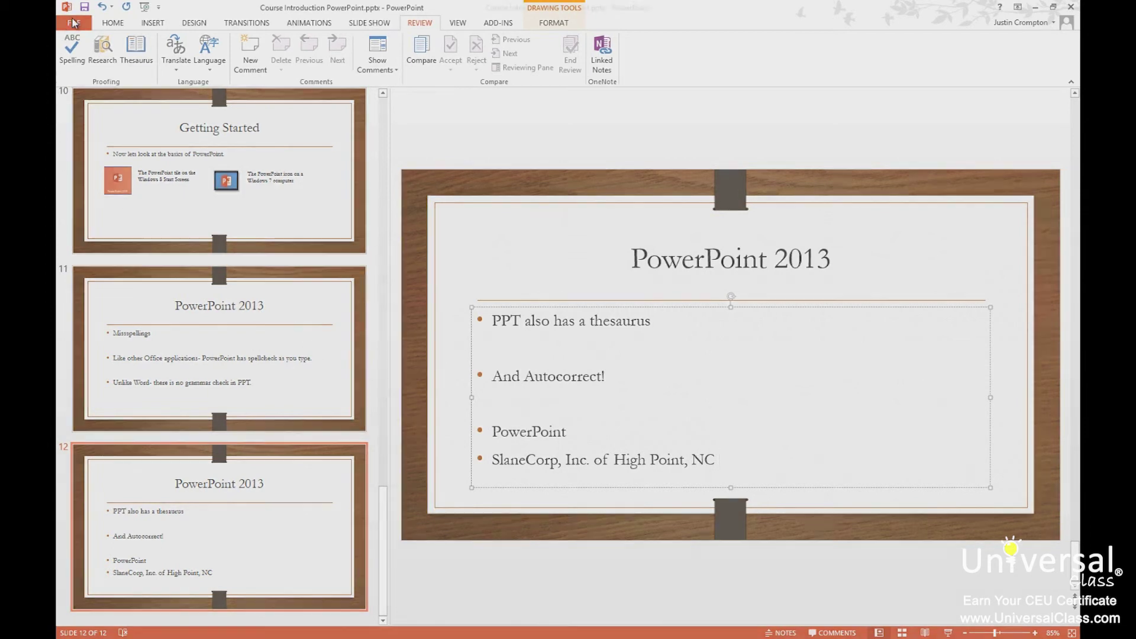
{"action": "left_click", "coordinate": [89, 297]}
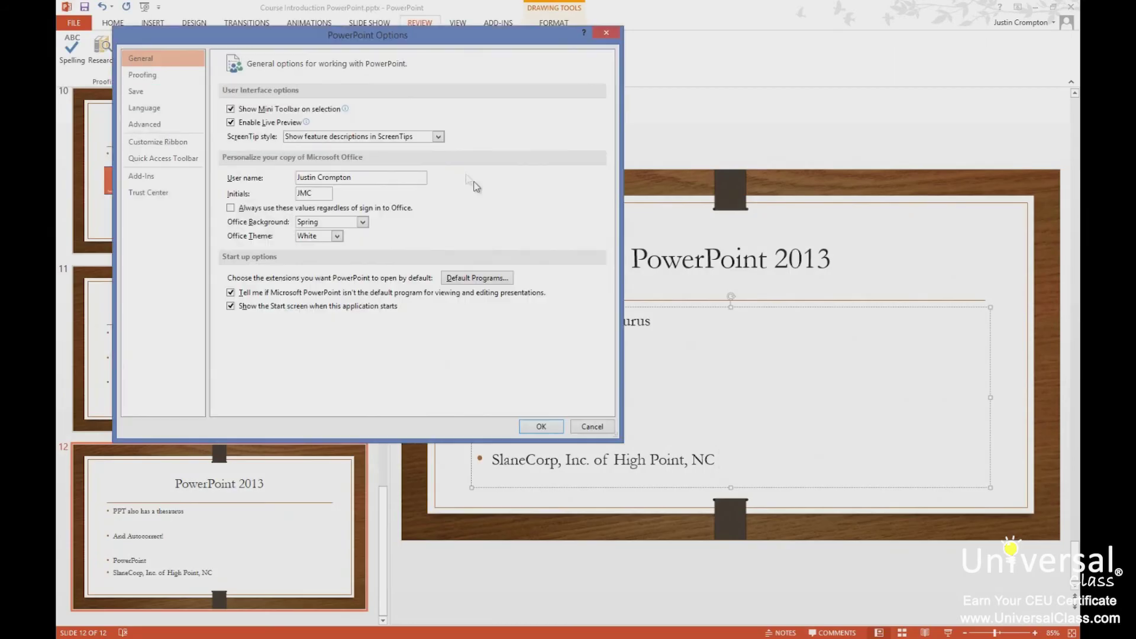
{"action": "left_click", "coordinate": [142, 75]}
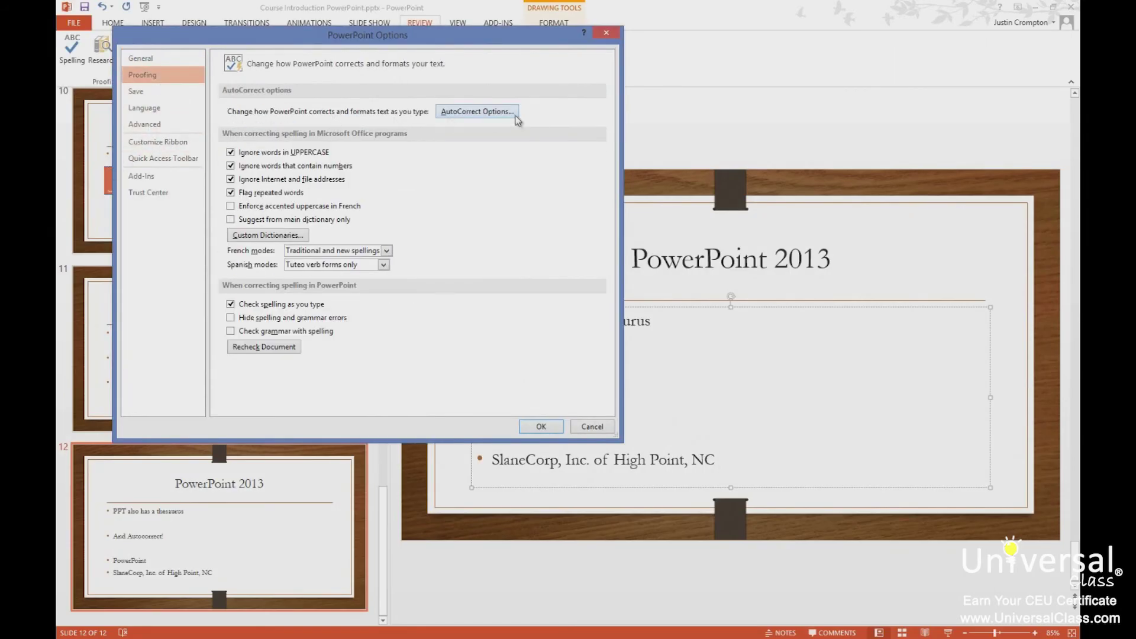
{"action": "left_click", "coordinate": [477, 112]}
Step: Review the Actions tab, browse the Math AutoCorrect symbol list, then cancel the dialog
{"action": "left_click", "coordinate": [631, 192]}
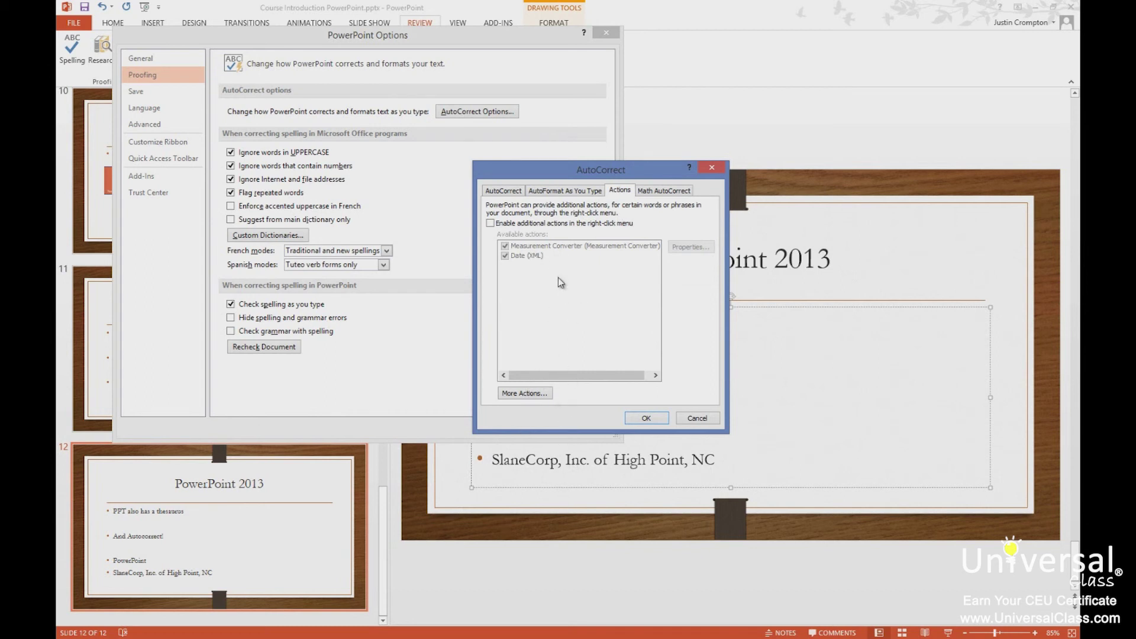
{"action": "left_click", "coordinate": [663, 190]}
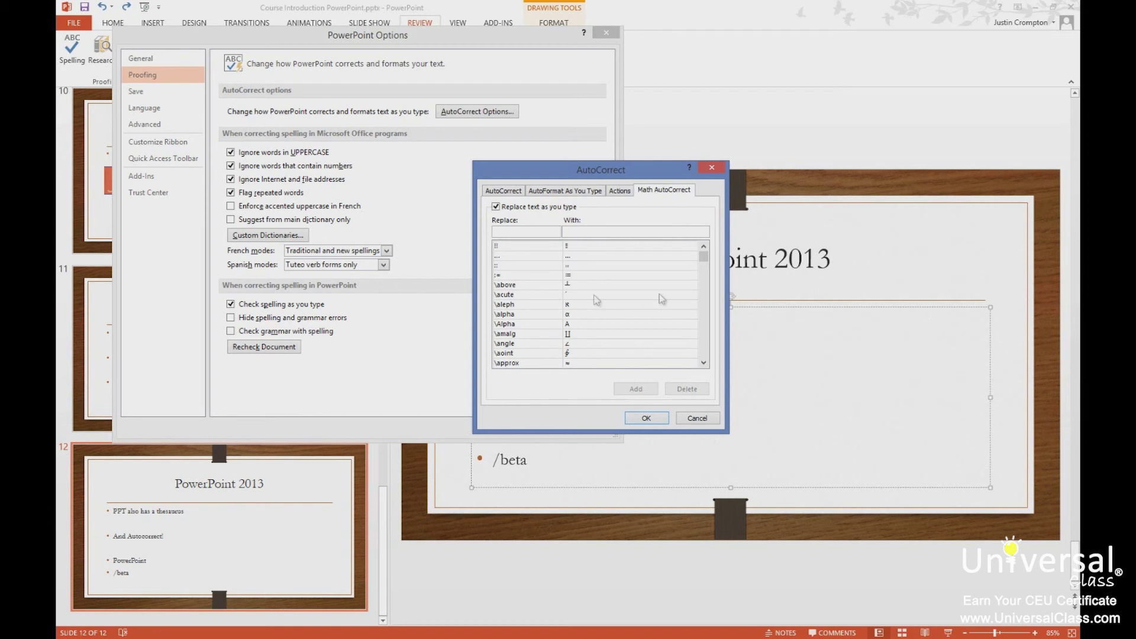
{"action": "left_click", "coordinate": [704, 360]}
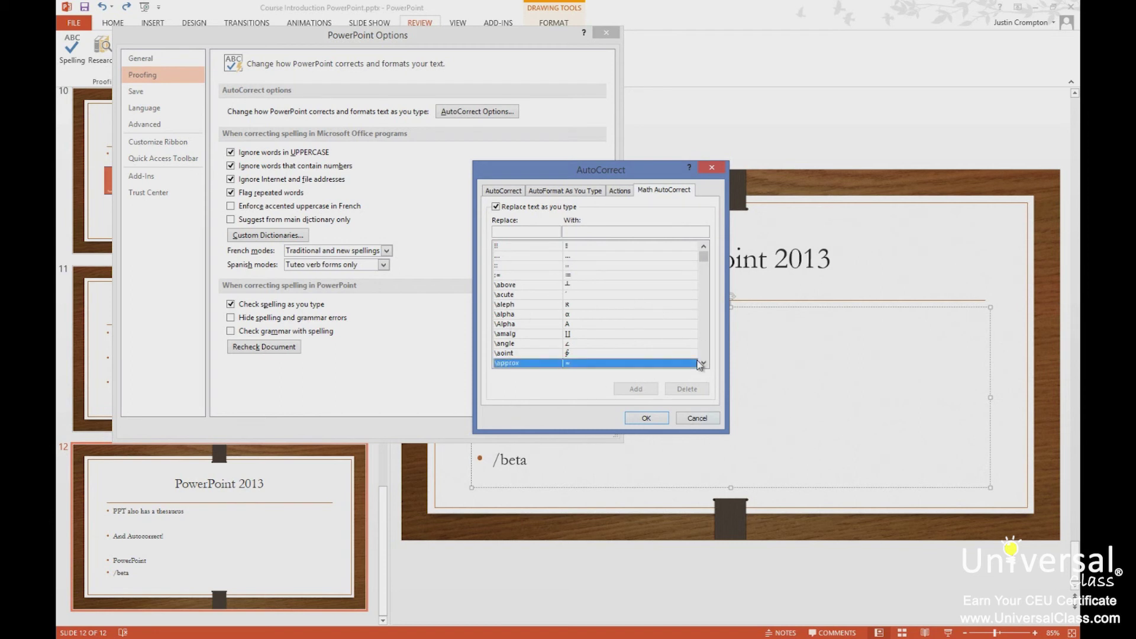
{"action": "scroll", "coordinate": [703, 364], "scroll_direction": "down", "scroll_amount": 5}
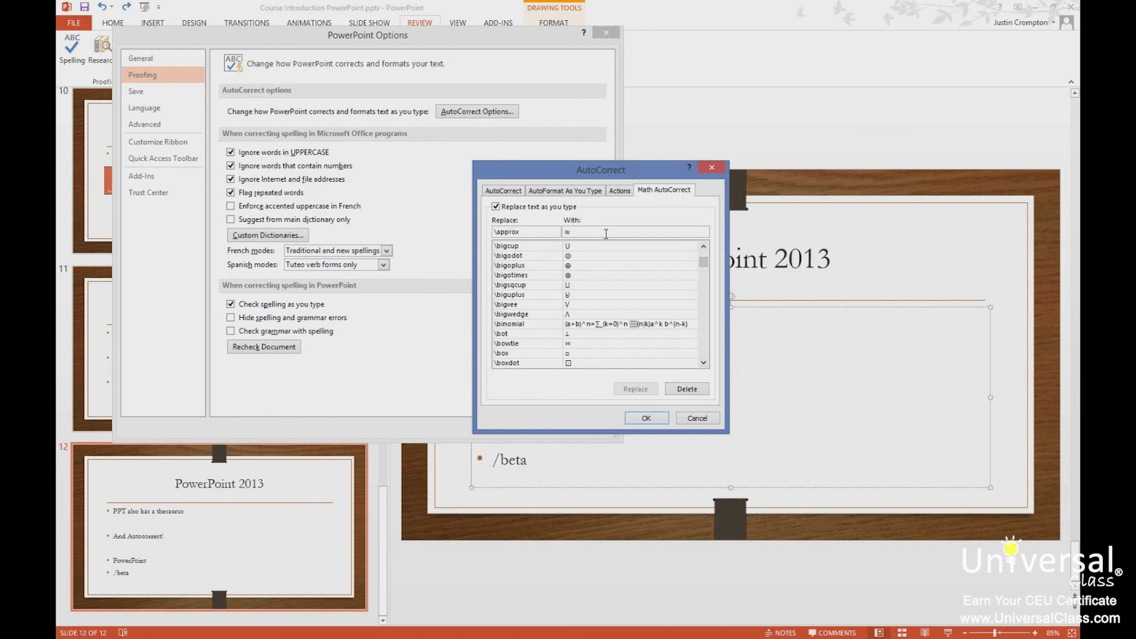
{"action": "left_click", "coordinate": [698, 419]}
Step: Close PowerPoint Options and delete the '/beta' text from slide 12's fourth bullet
{"action": "left_click", "coordinate": [541, 426]}
{"action": "triple_click", "coordinate": [490, 463]}
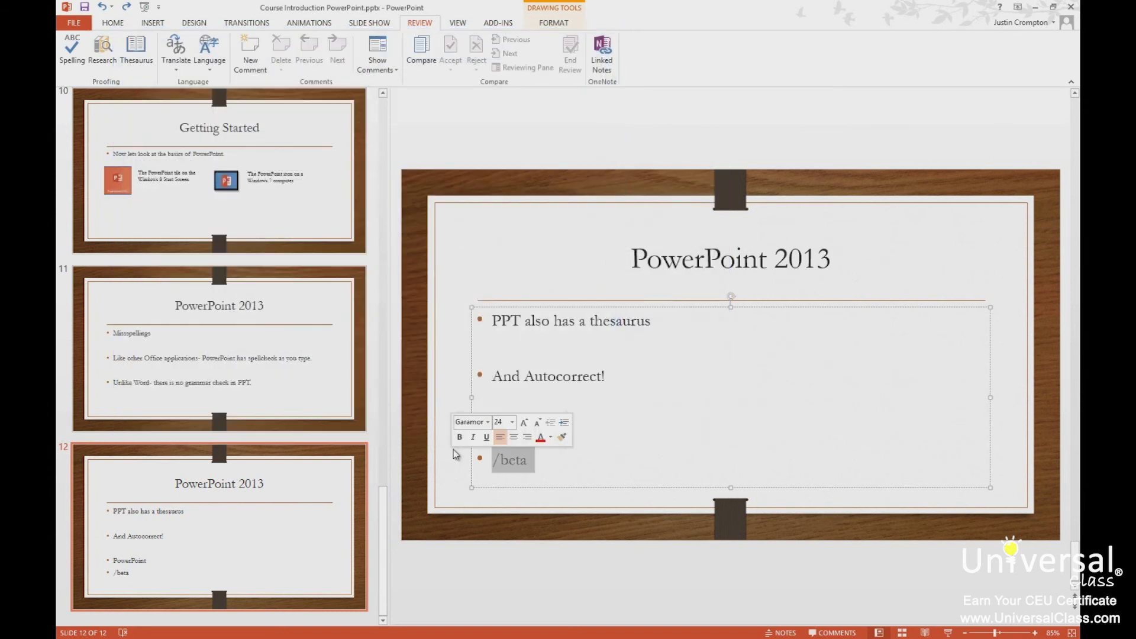
{"action": "key", "text": "Delete"}
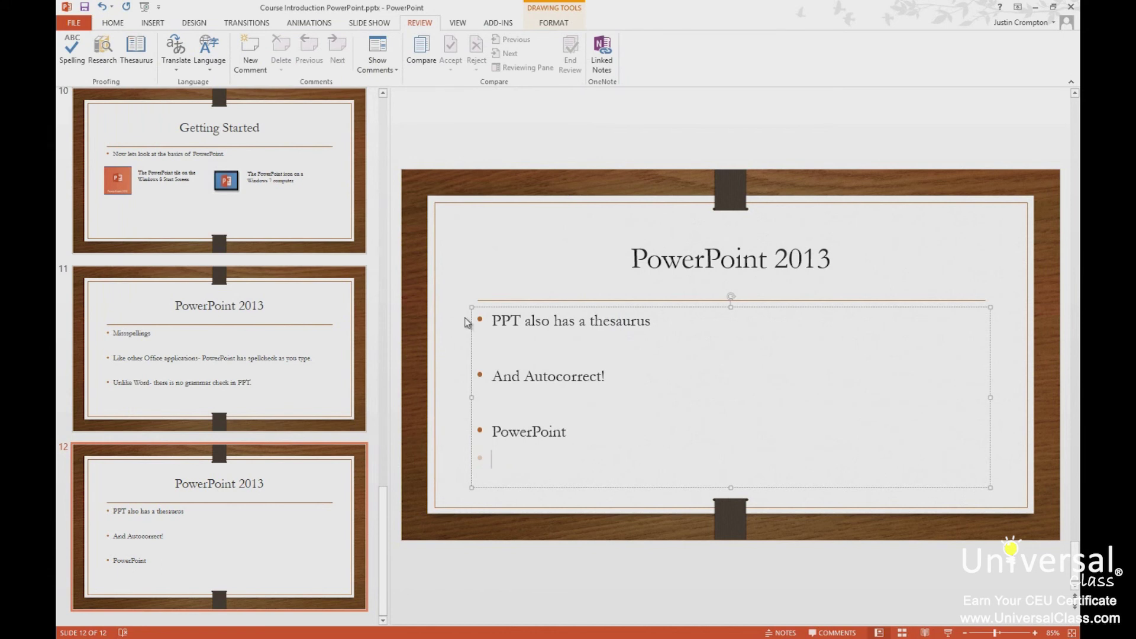